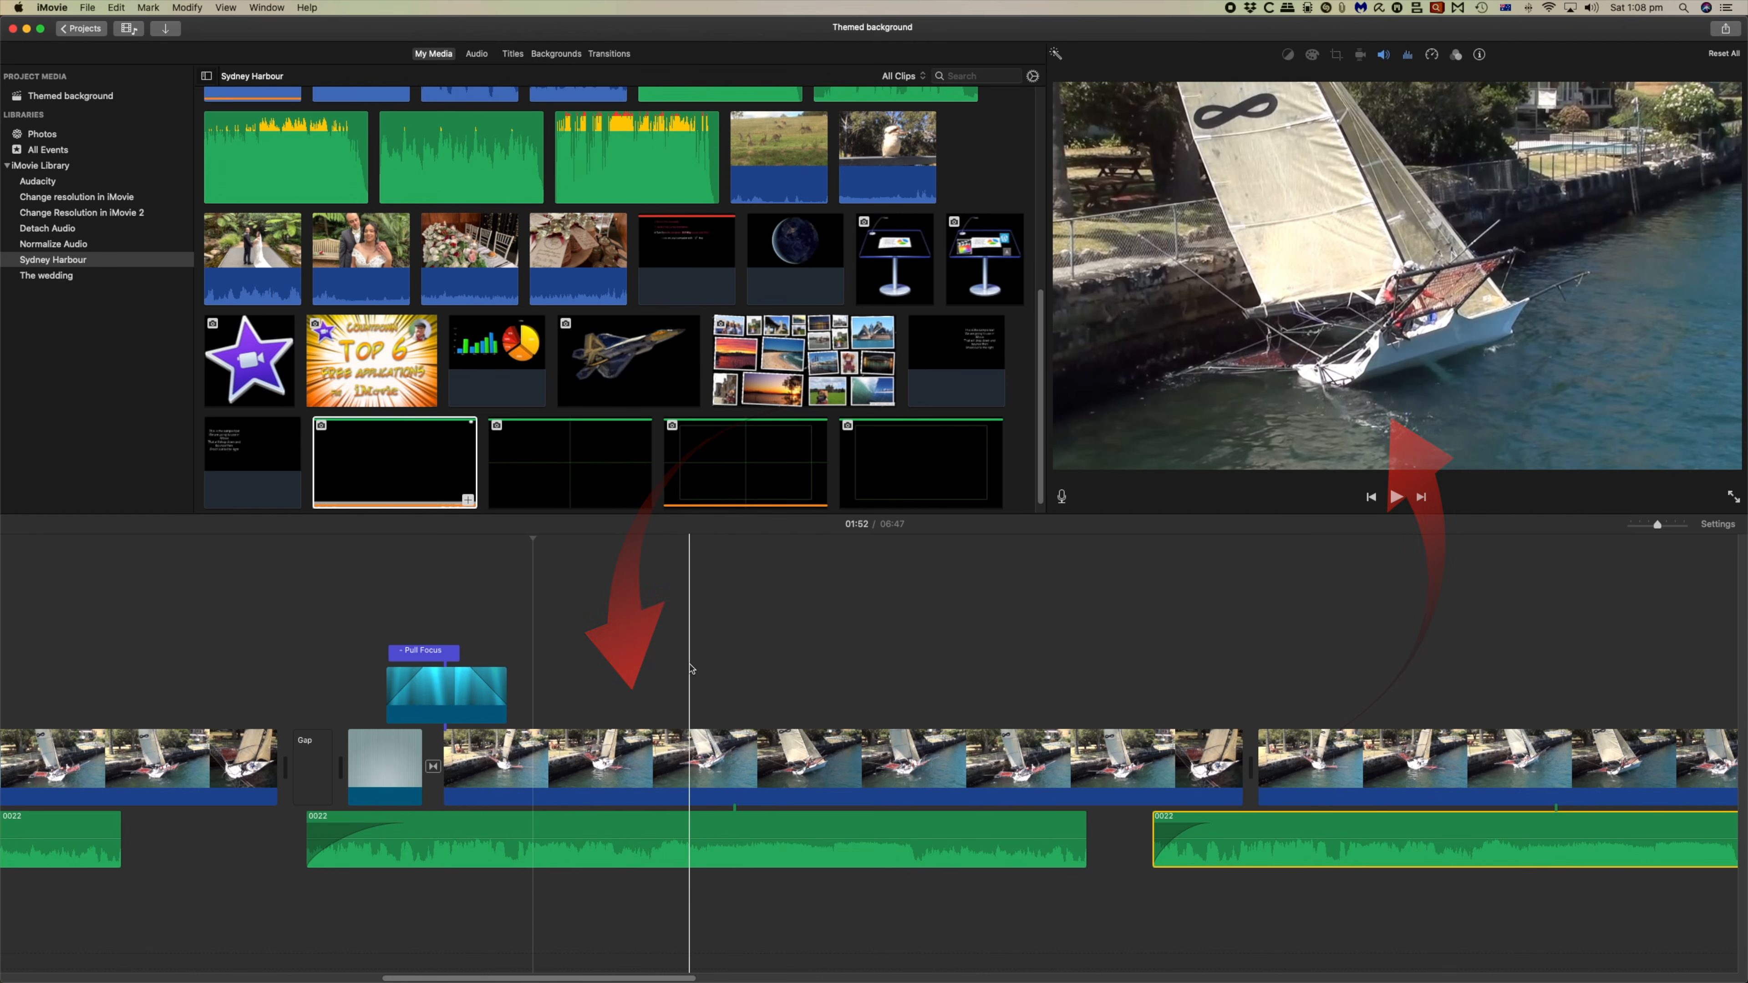
- Insert the Pinstripes background between the two sailing clips on the timeline and preview the transition into the second clip
scroll(689, 668, "right", 5)
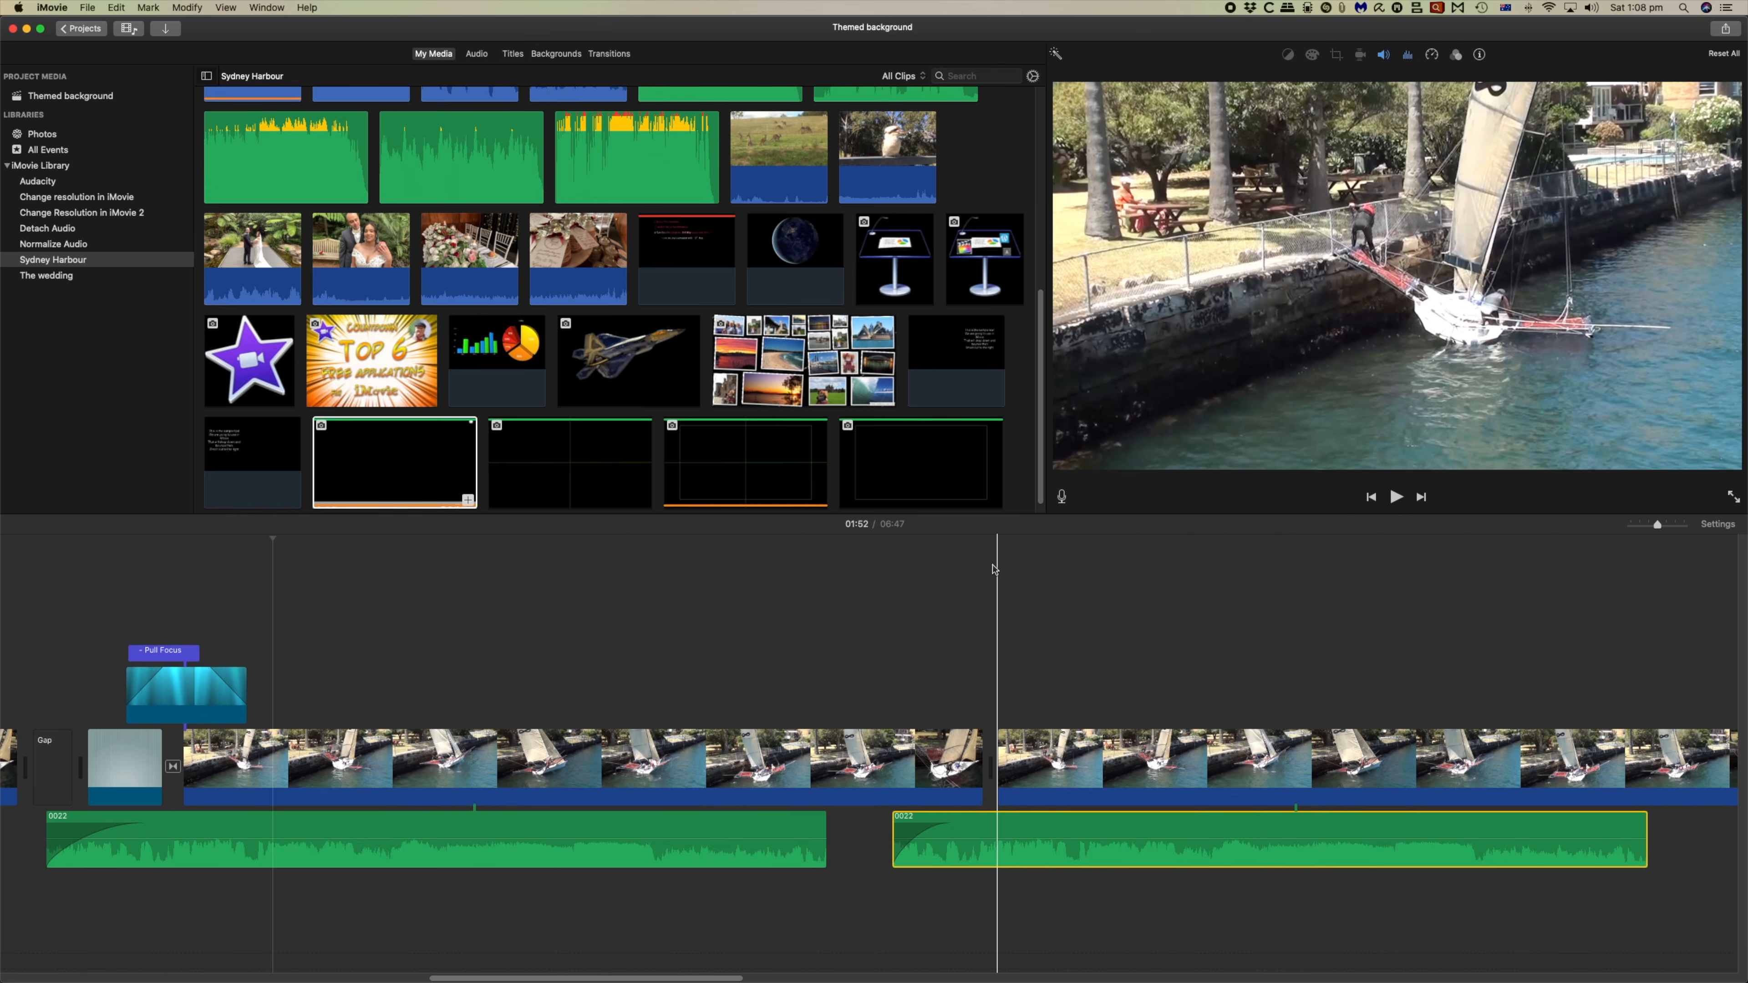
left_click(993, 568)
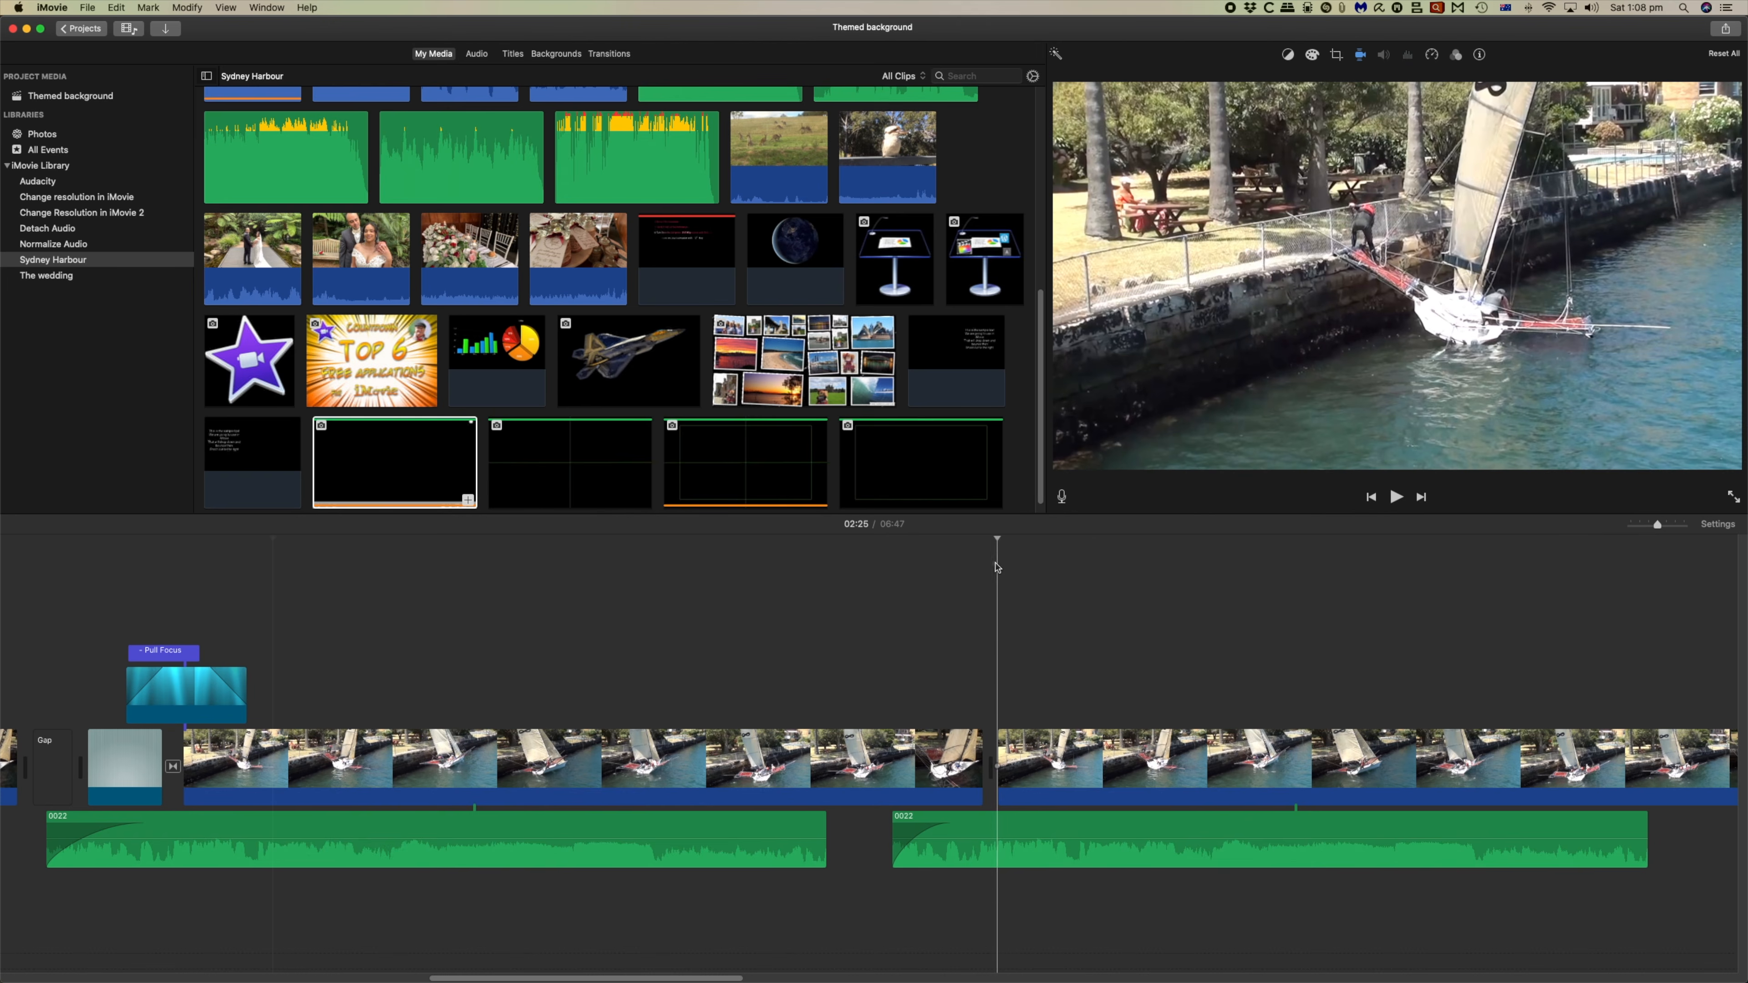
left_click(557, 53)
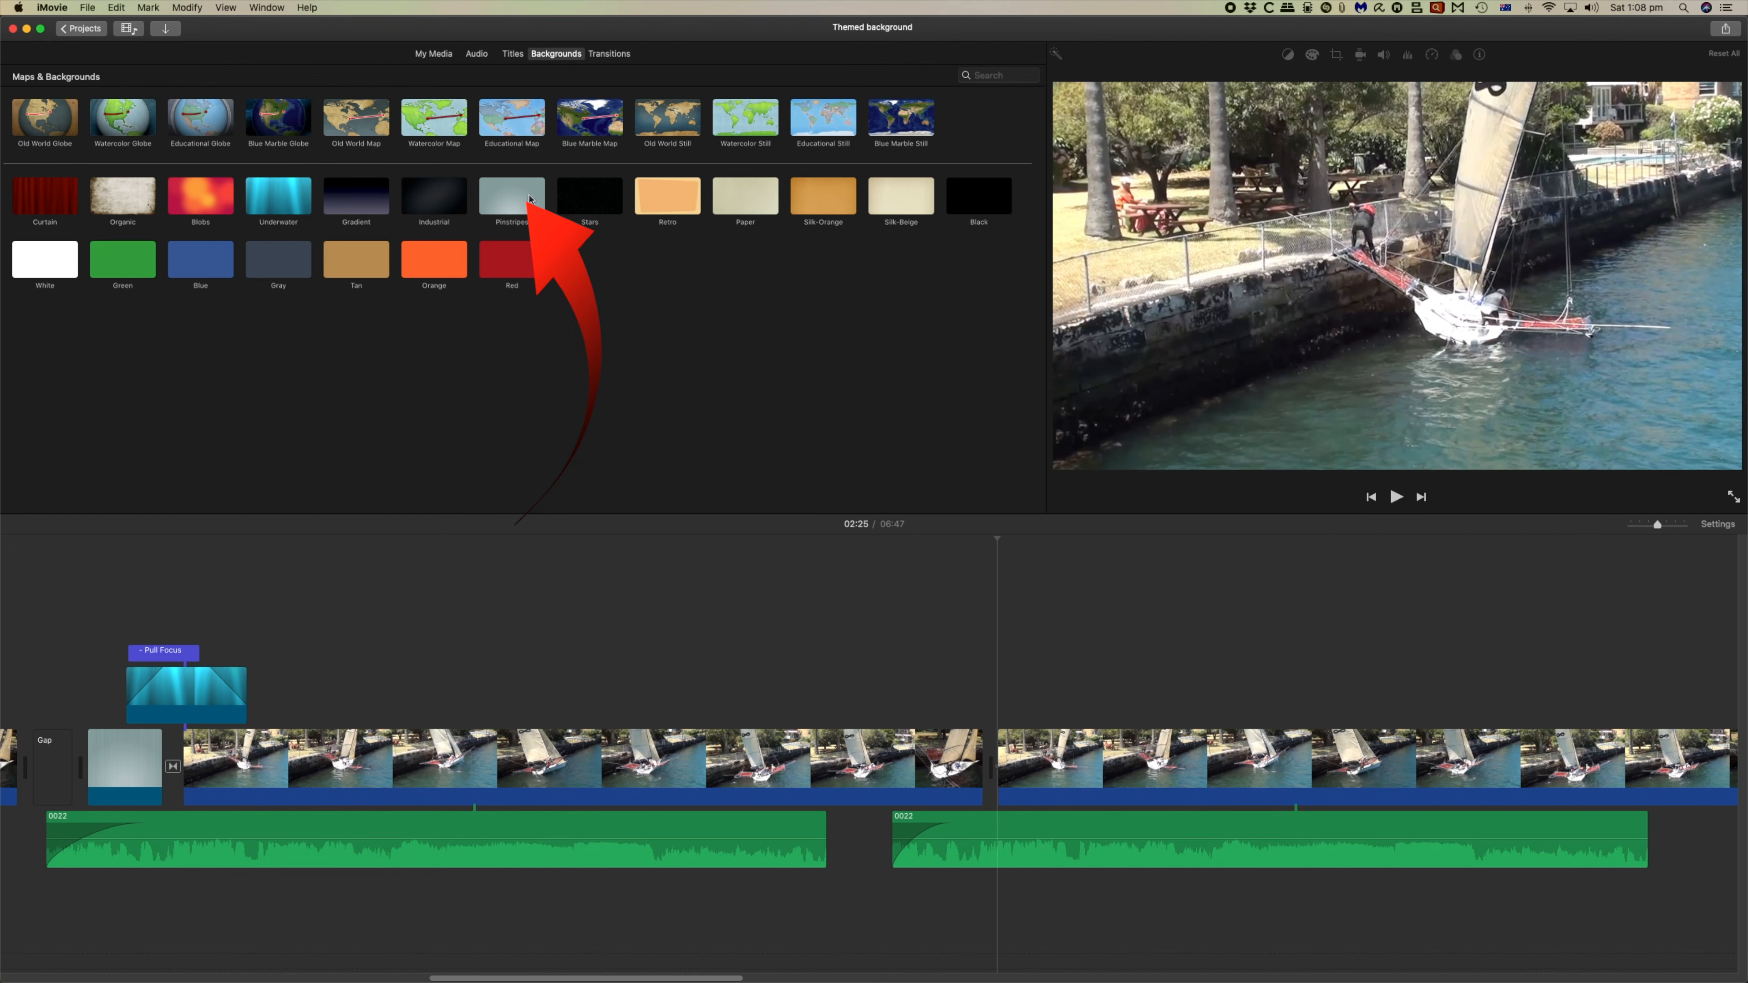
left_click_drag(521, 197, 984, 771)
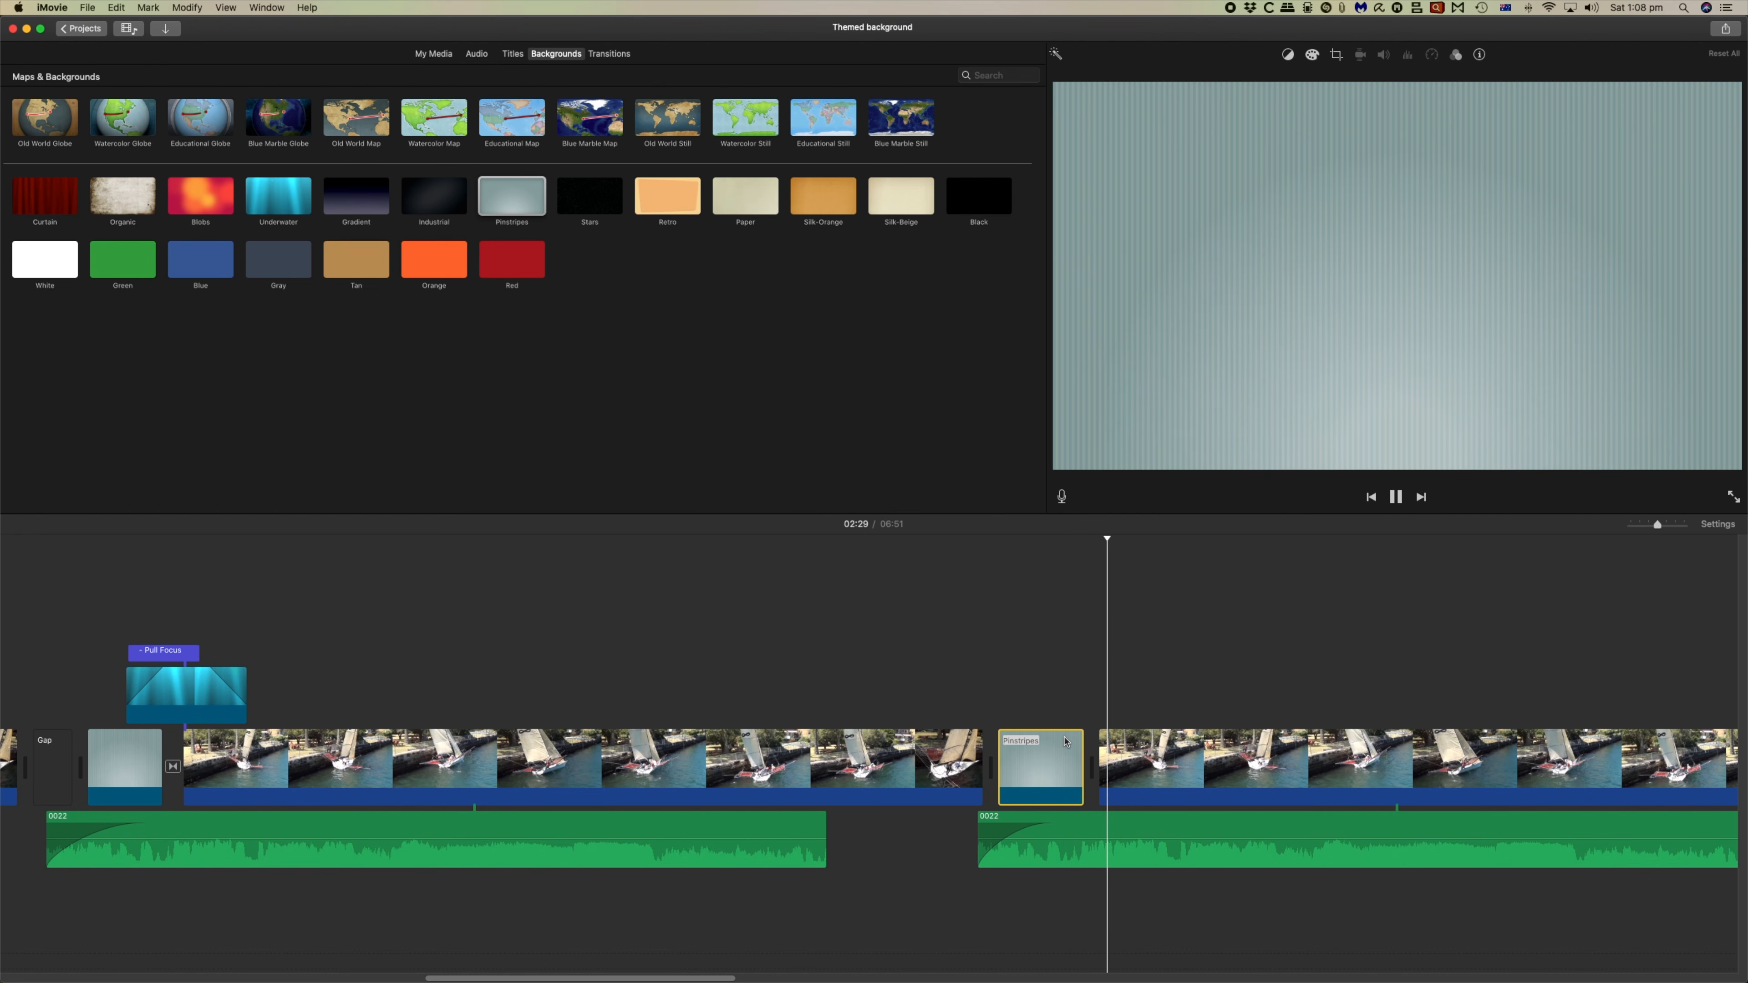
key("space")
key("space")
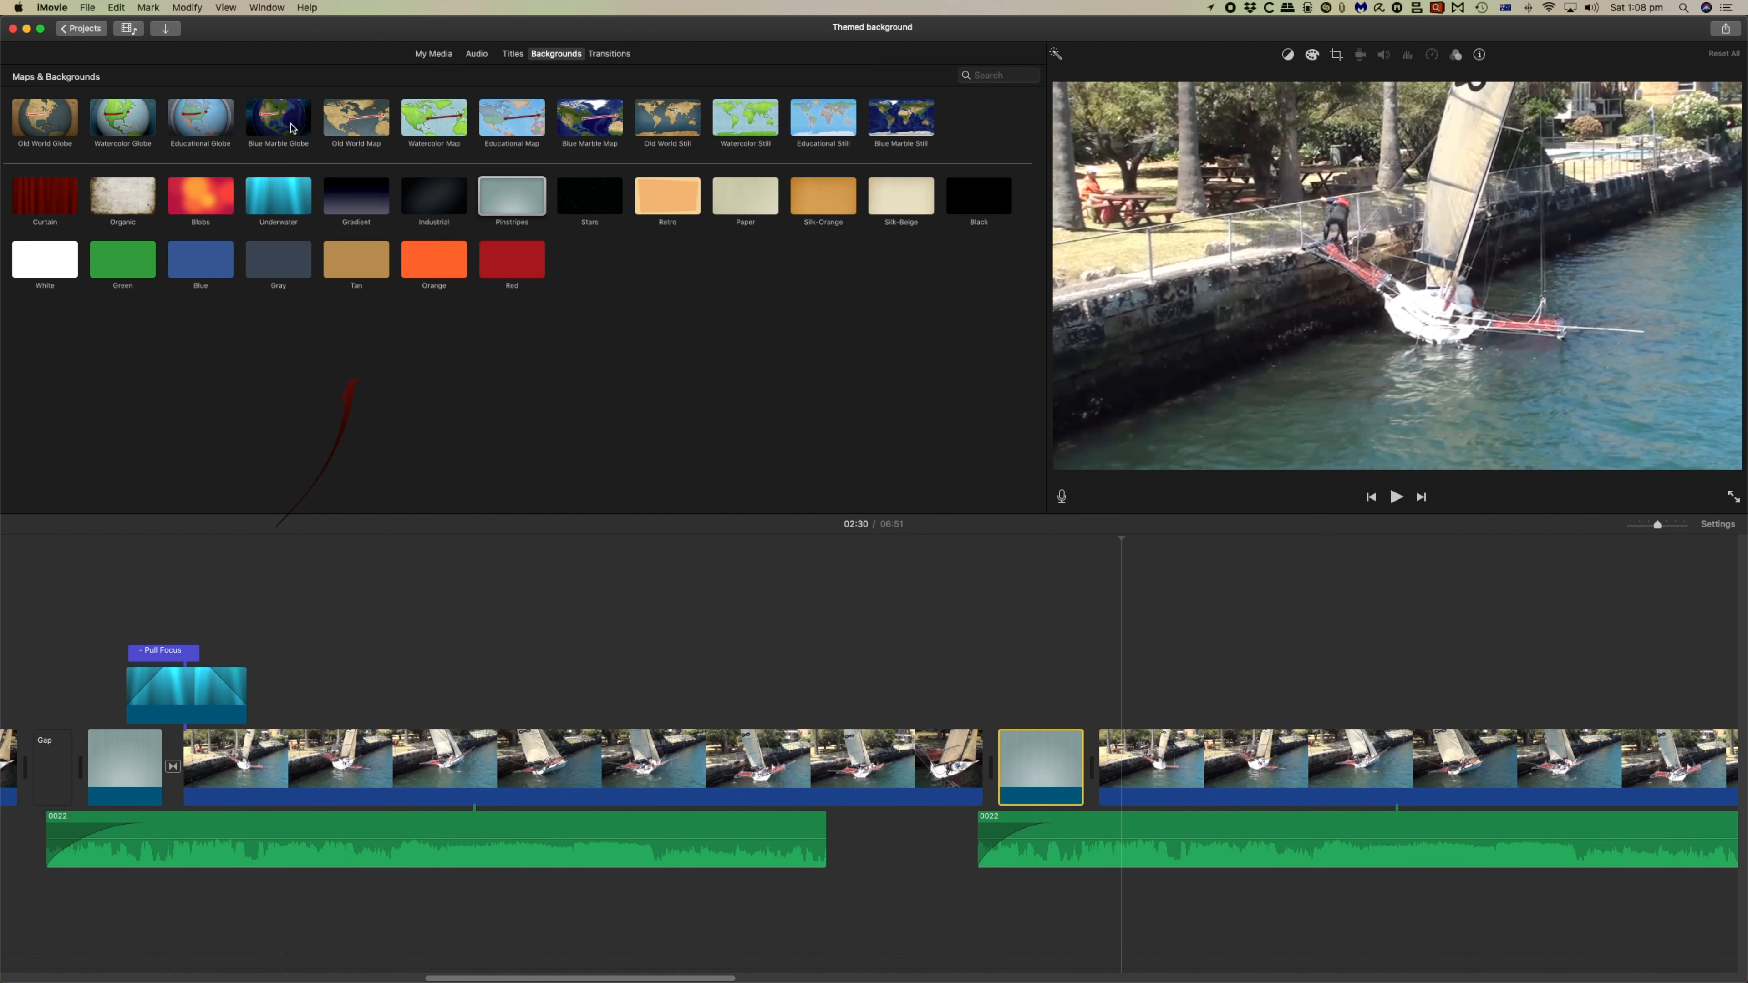
- Overlay the Underwater background above the join of the Pinstripes and sailing clips and lower its cutaway opacity to about half
left_click_drag(278, 192, 1054, 685)
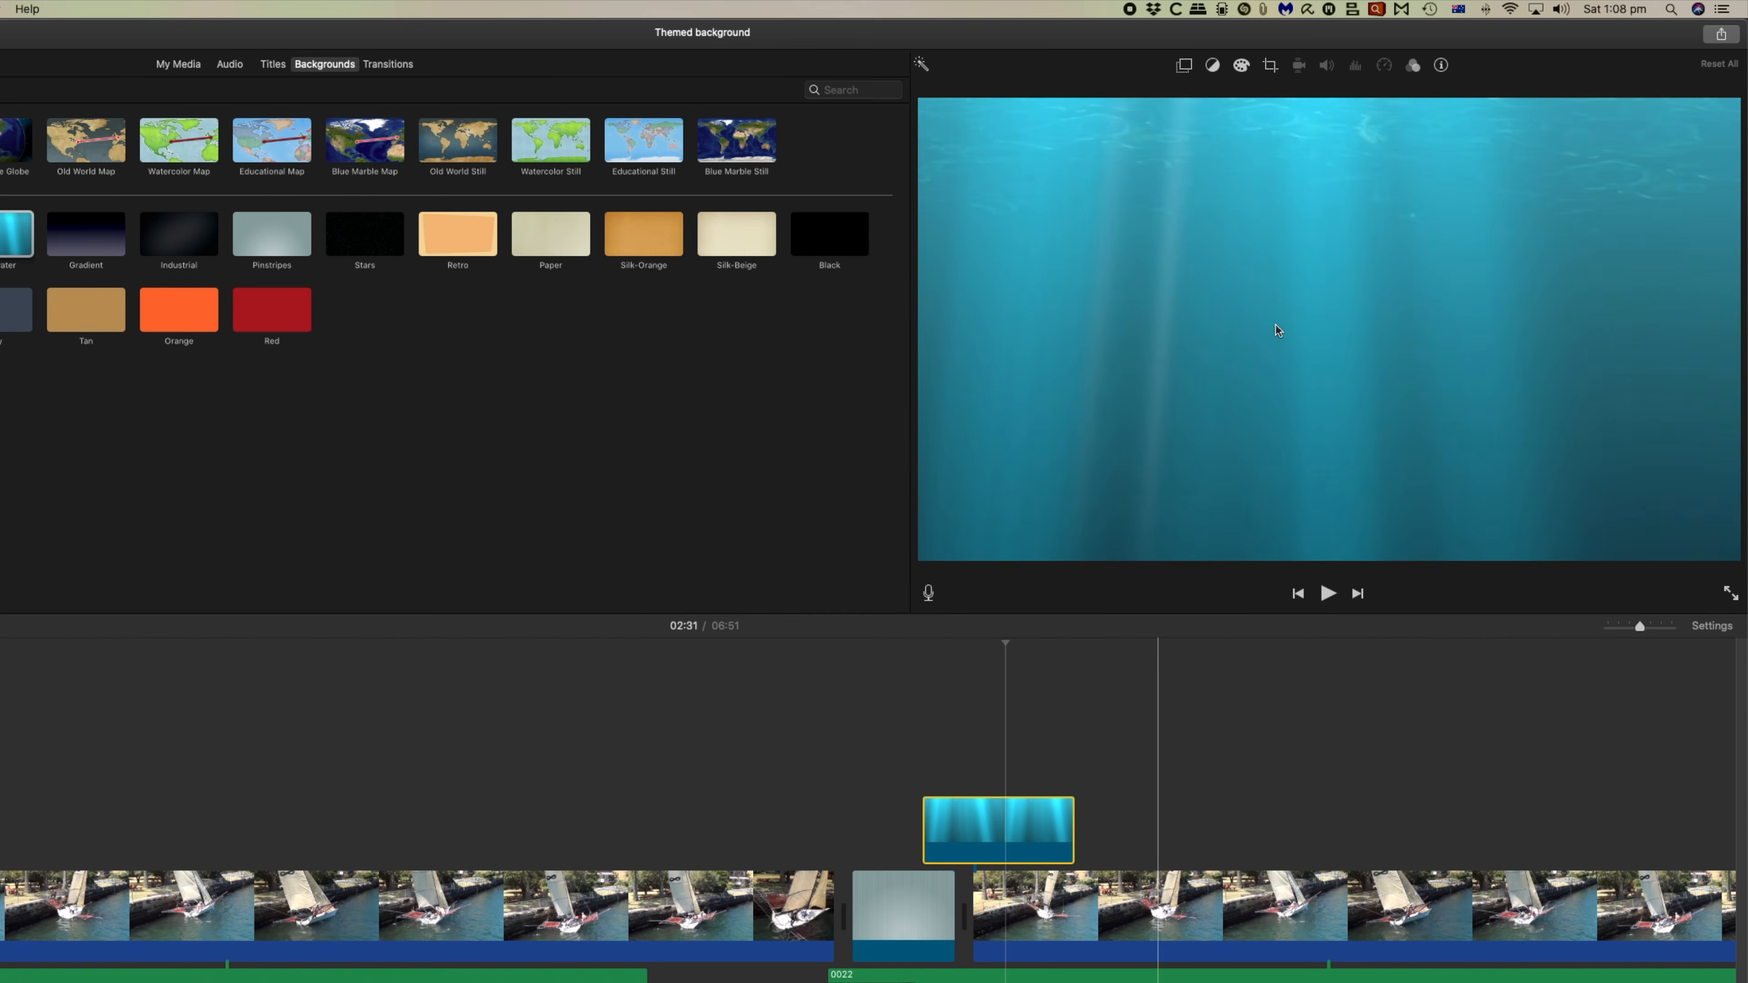
left_click(1185, 66)
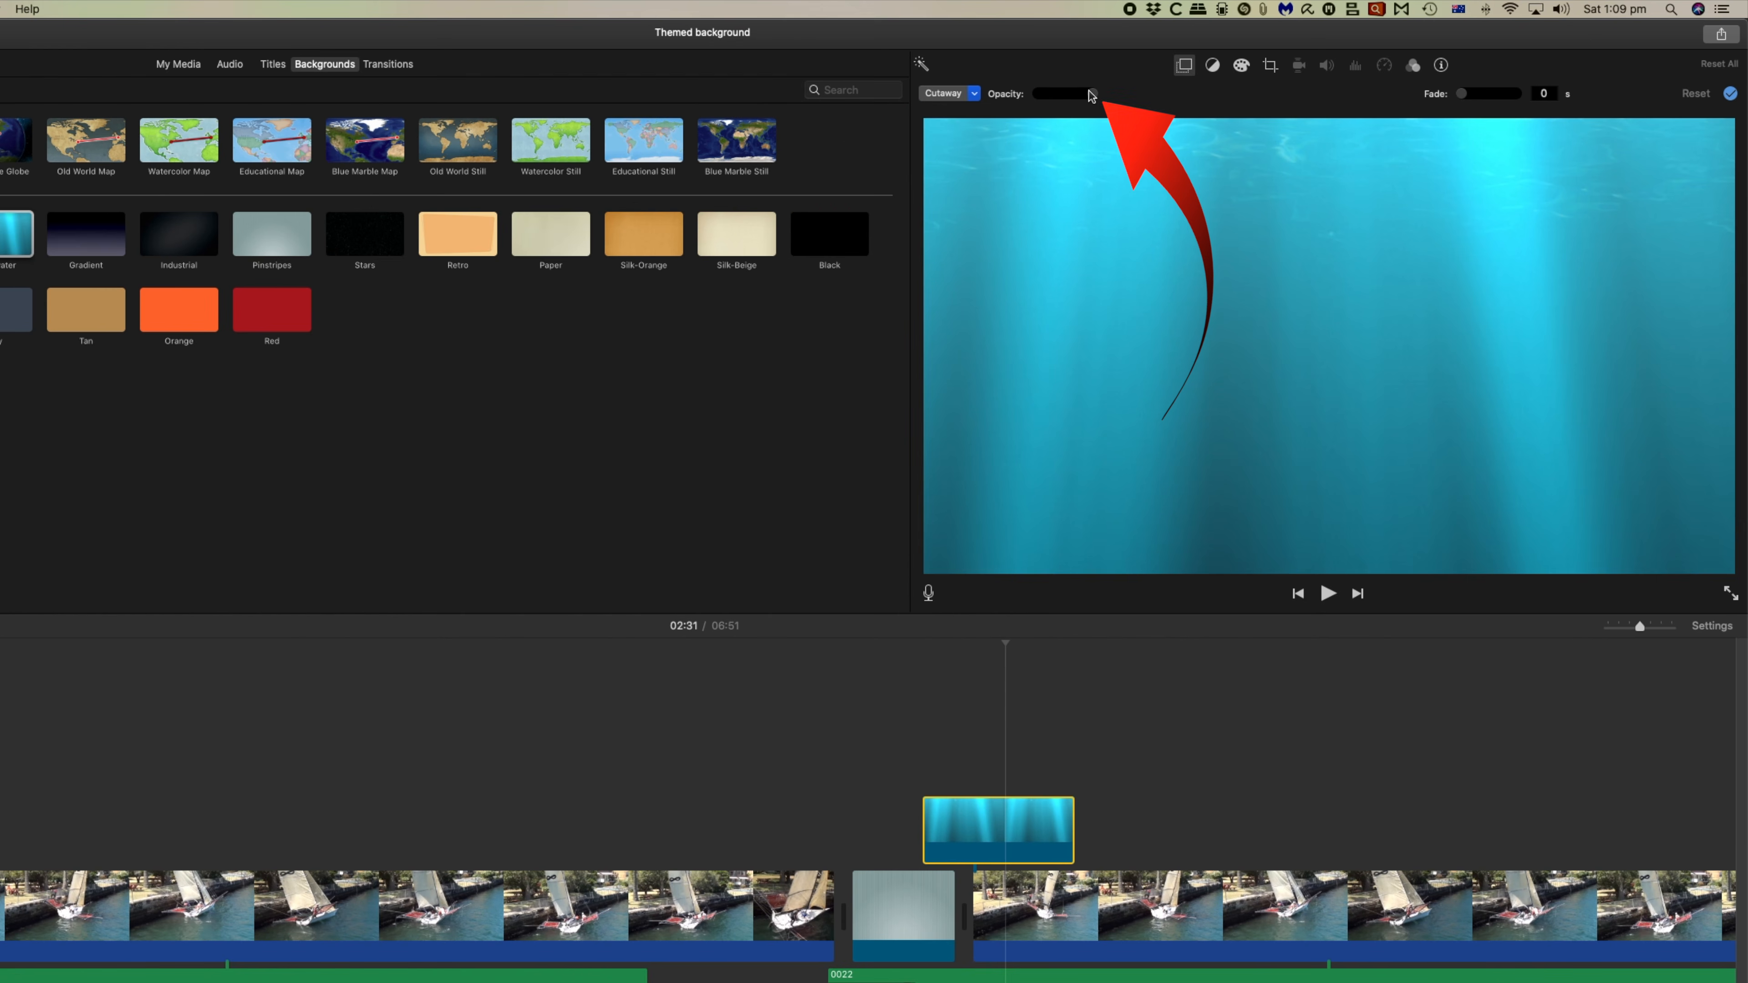
left_click_drag(1093, 95, 1080, 94)
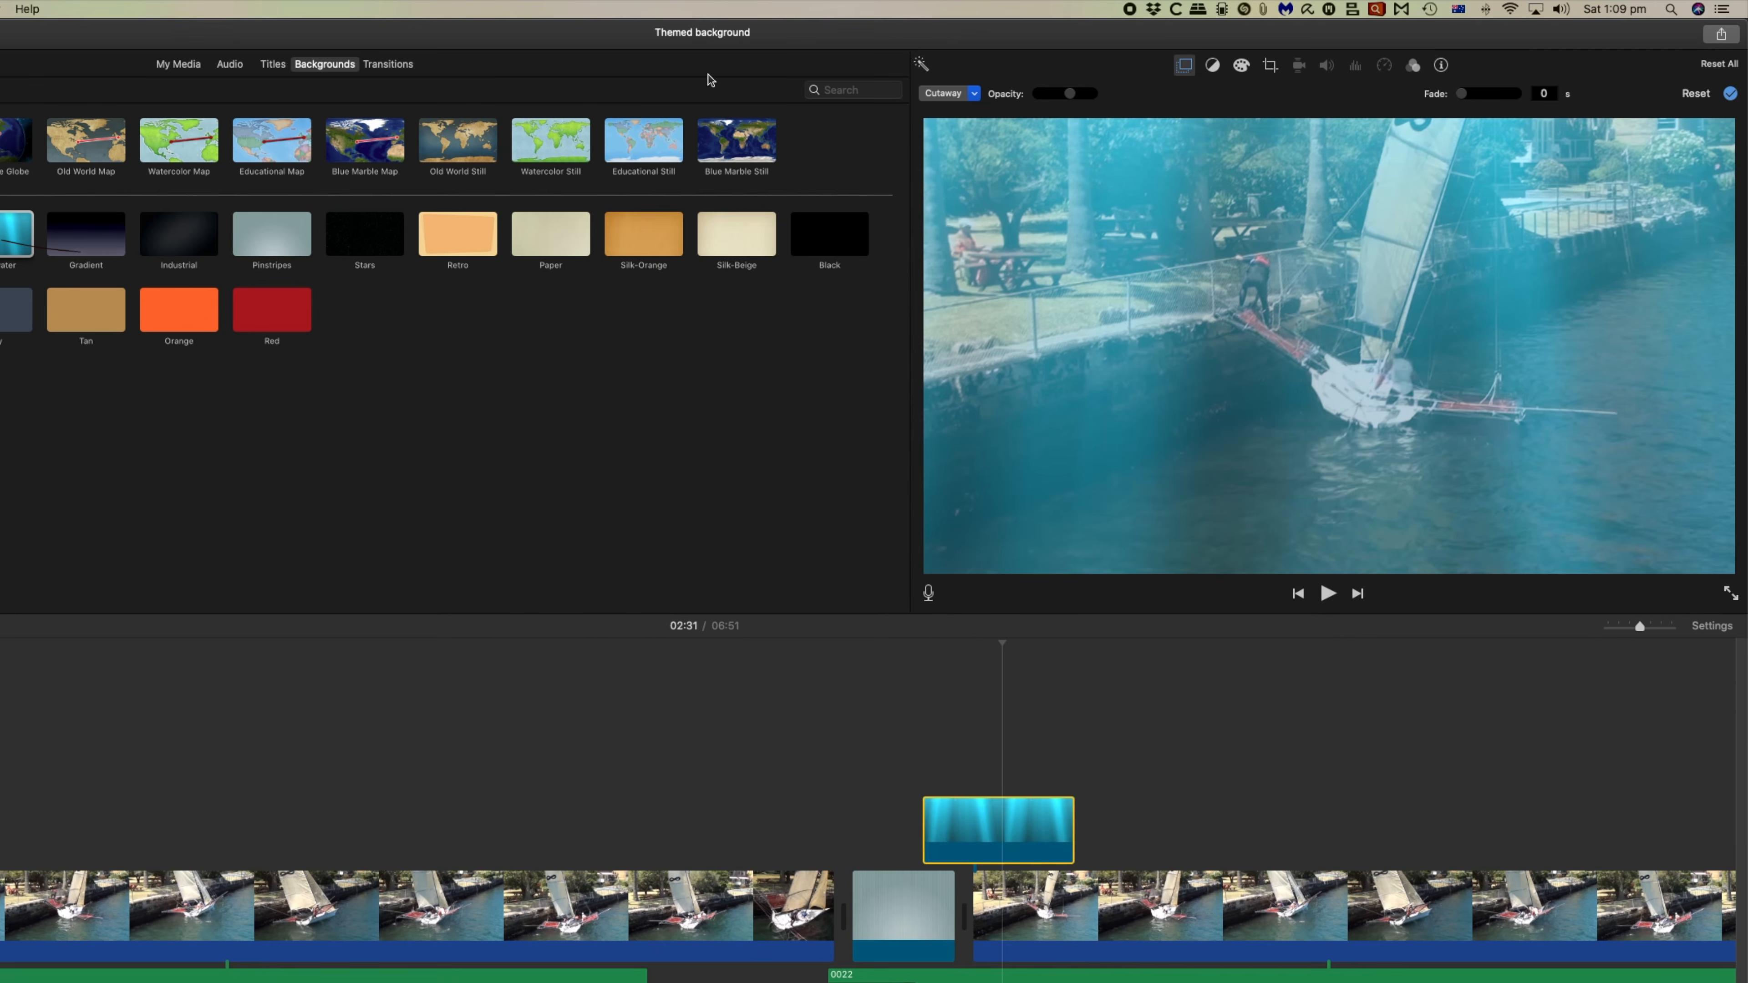
- Add a Pull Focus title above the Underwater overlay, delete its placeholder text and preview the blur effect
left_click(272, 64)
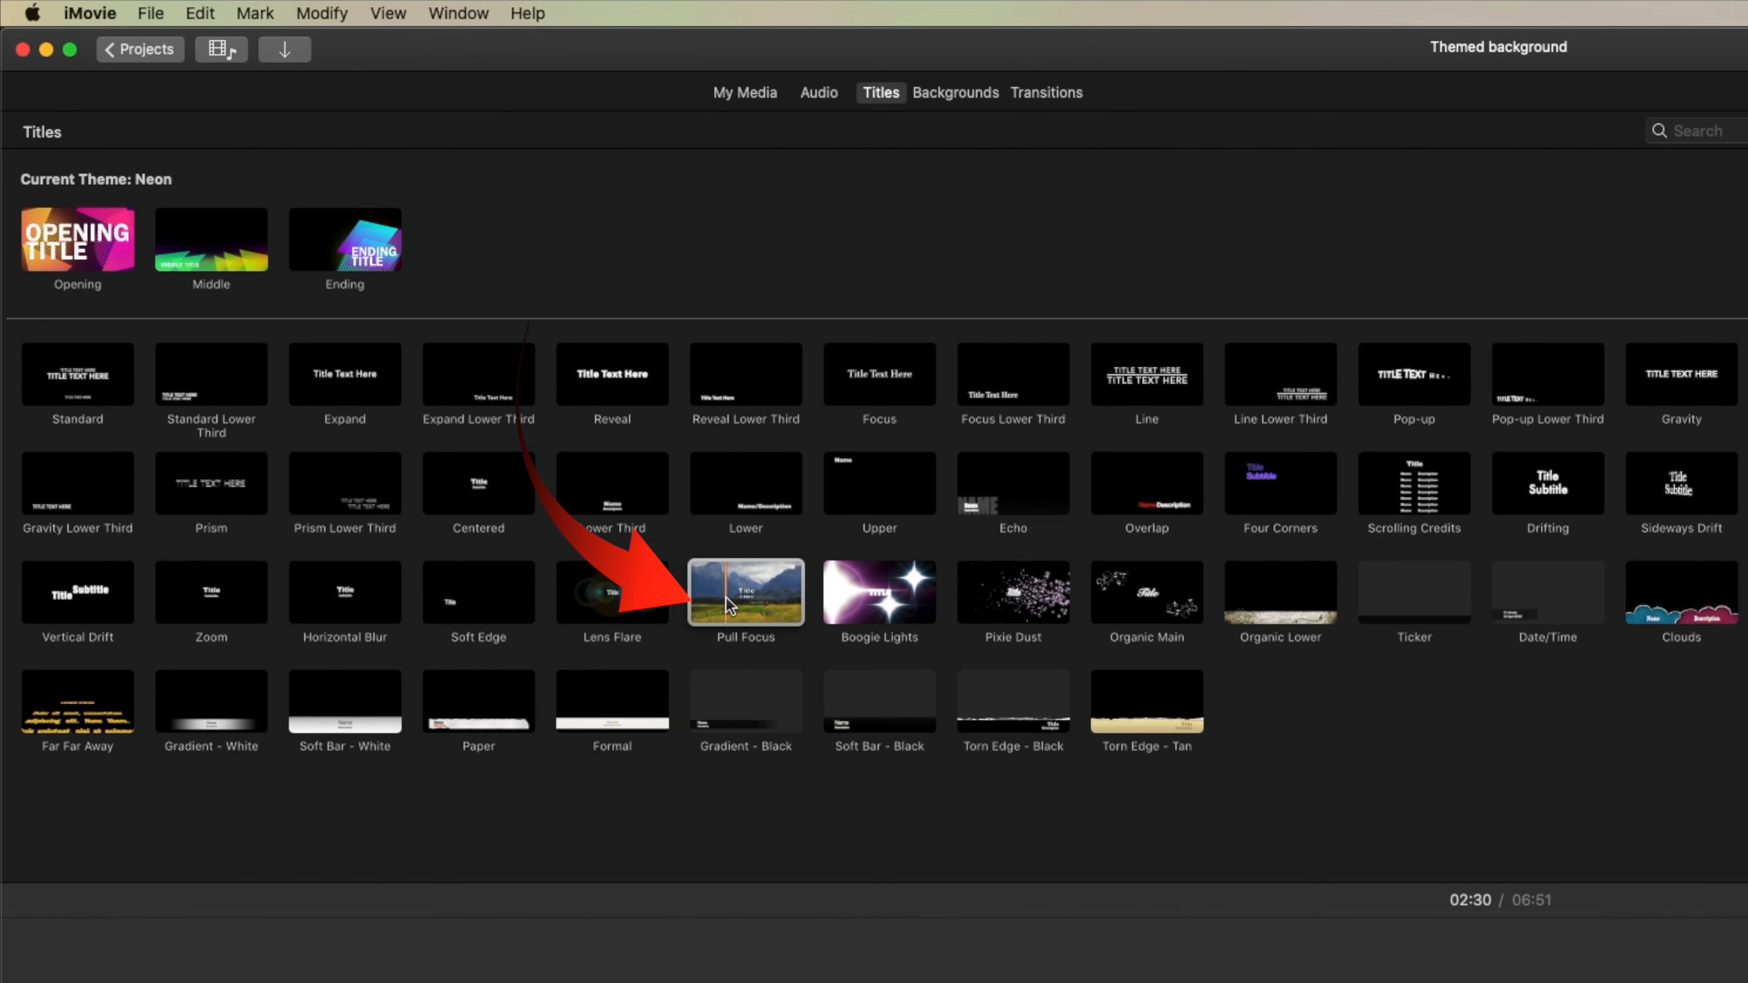
left_click_drag(727, 597, 1058, 640)
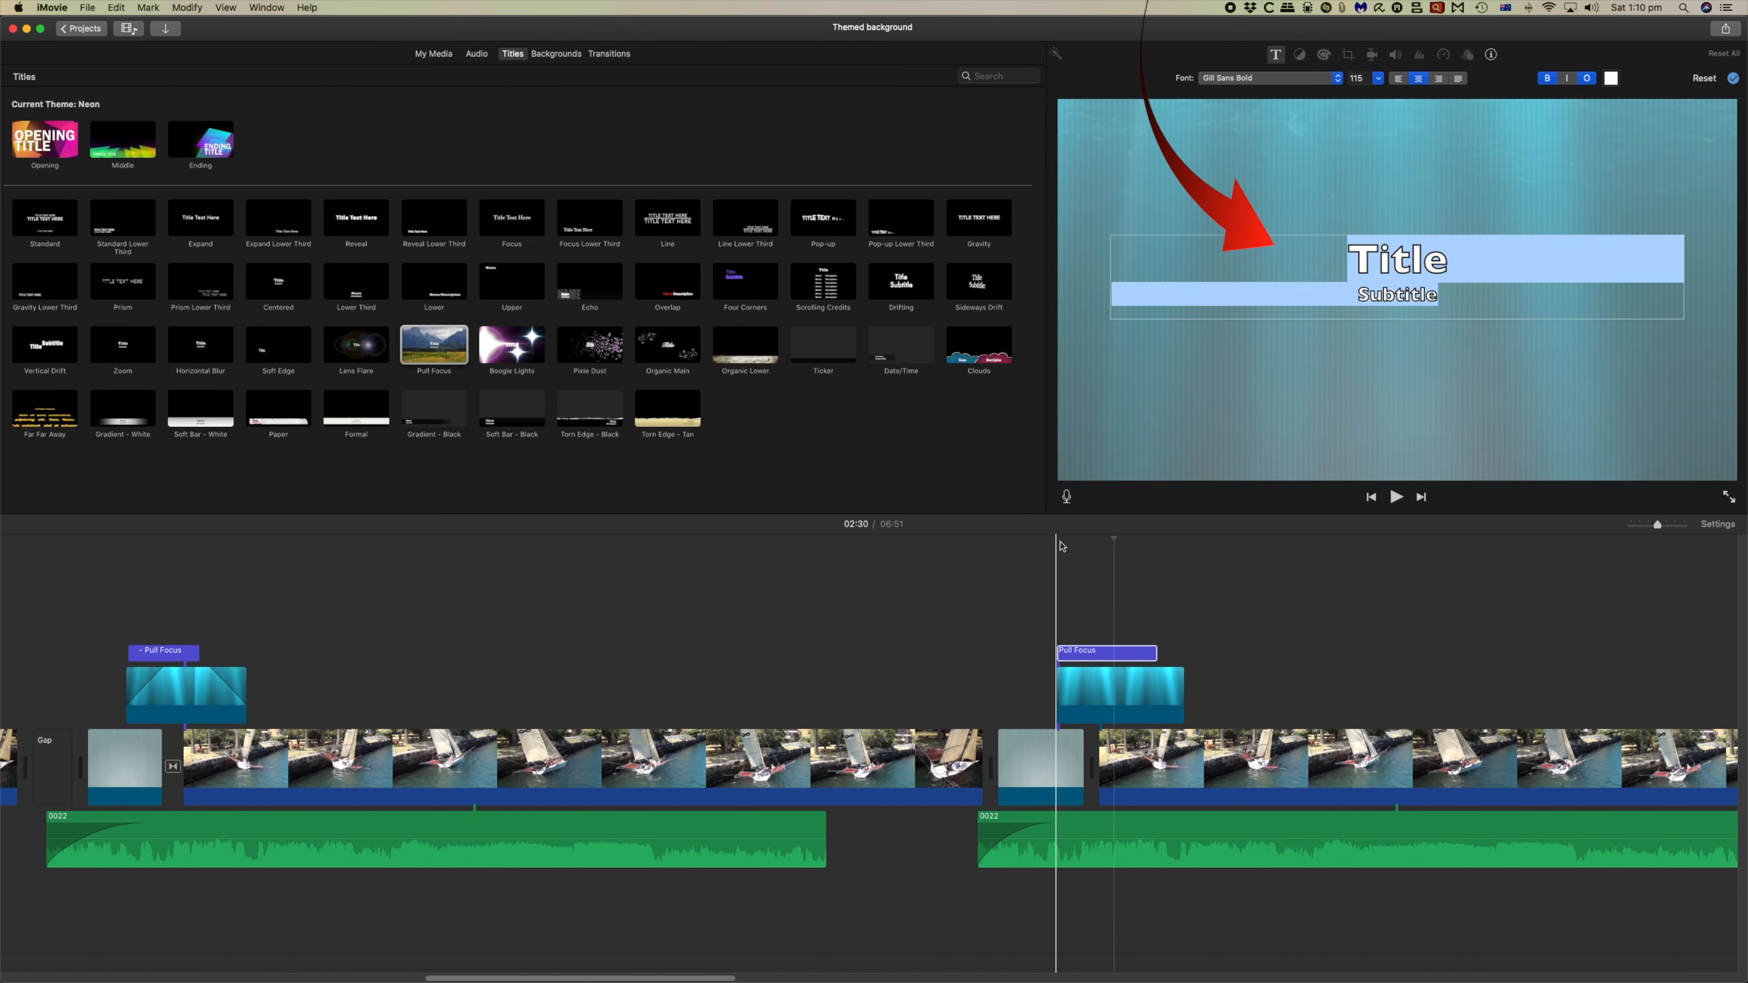
left_click_drag(1440, 296, 1346, 251)
key("BackSpace")
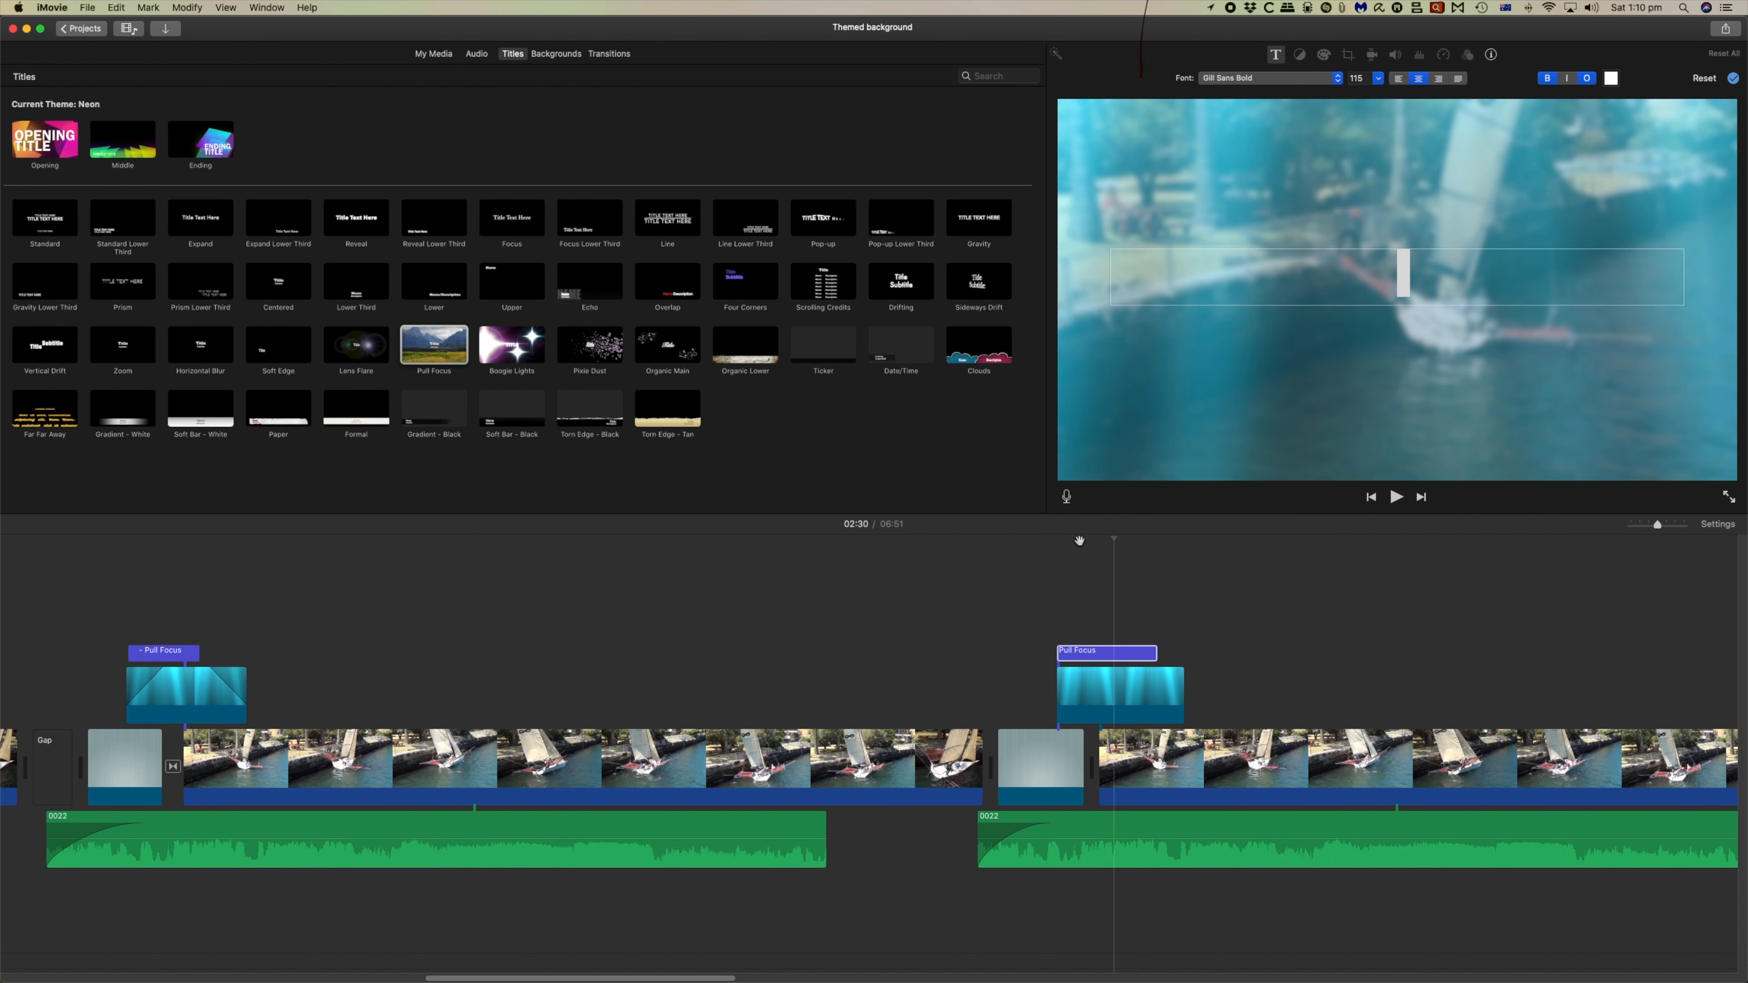
key("space")
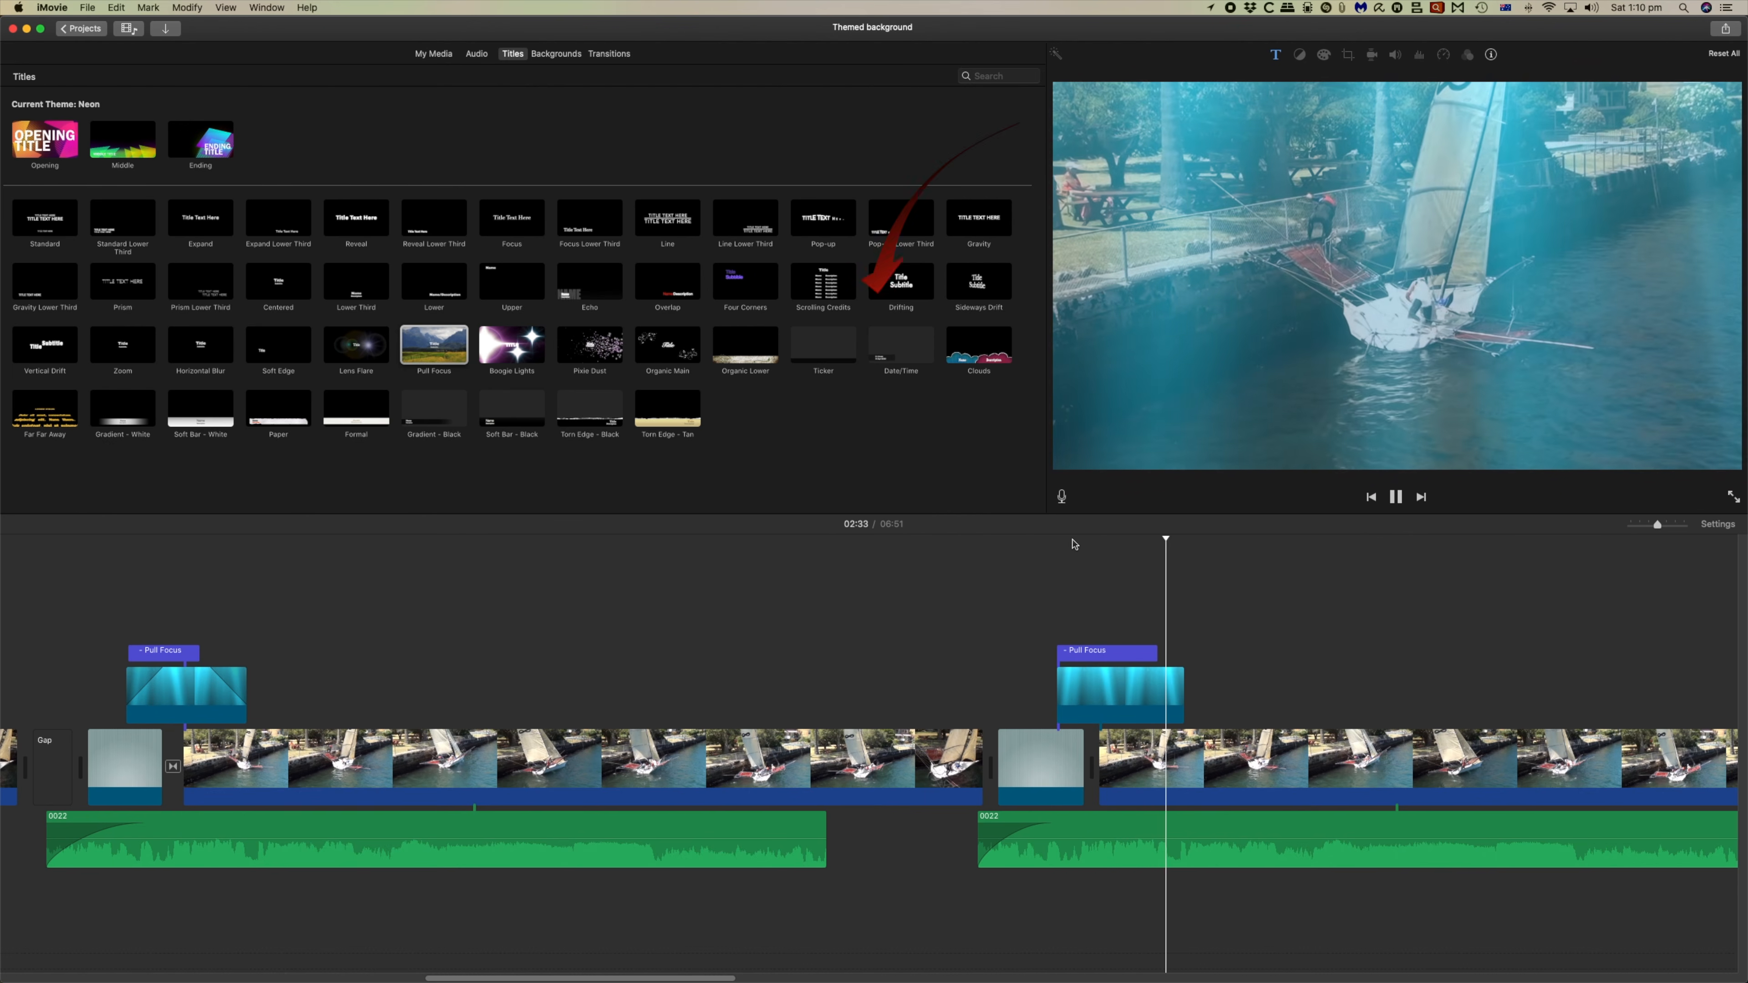
key("space")
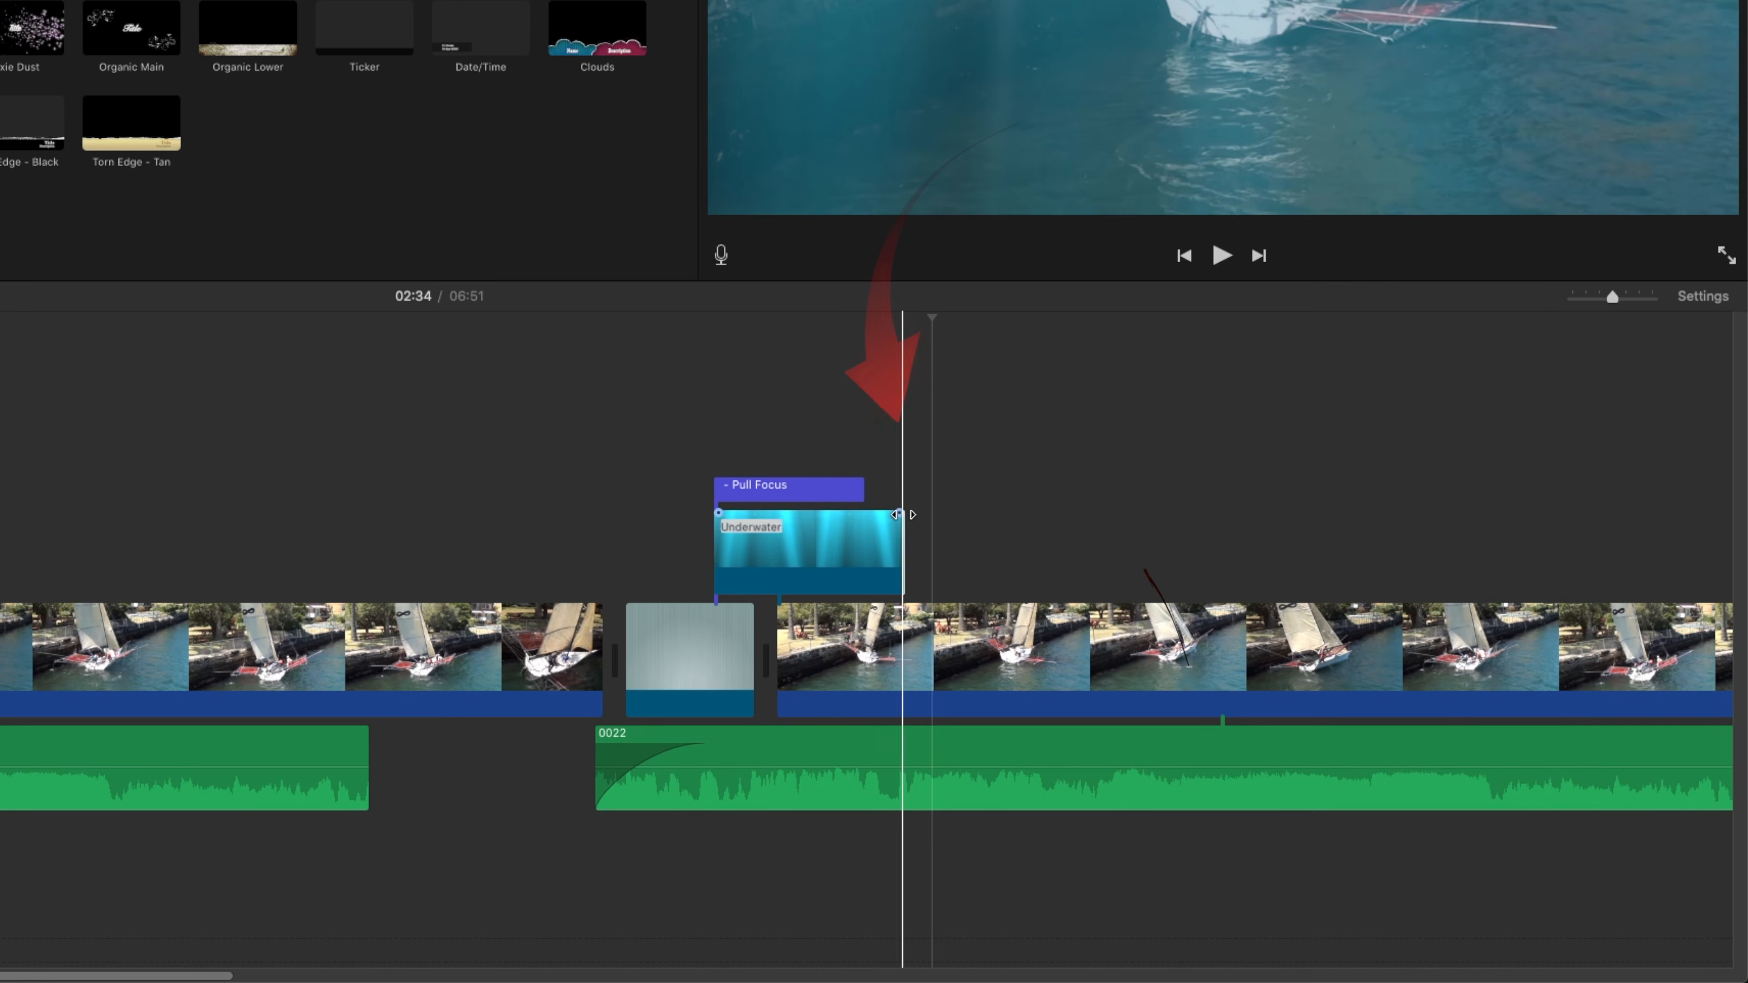
- Fade the Underwater overlay in and out at both ends and preview it
left_click_drag(898, 514, 862, 515)
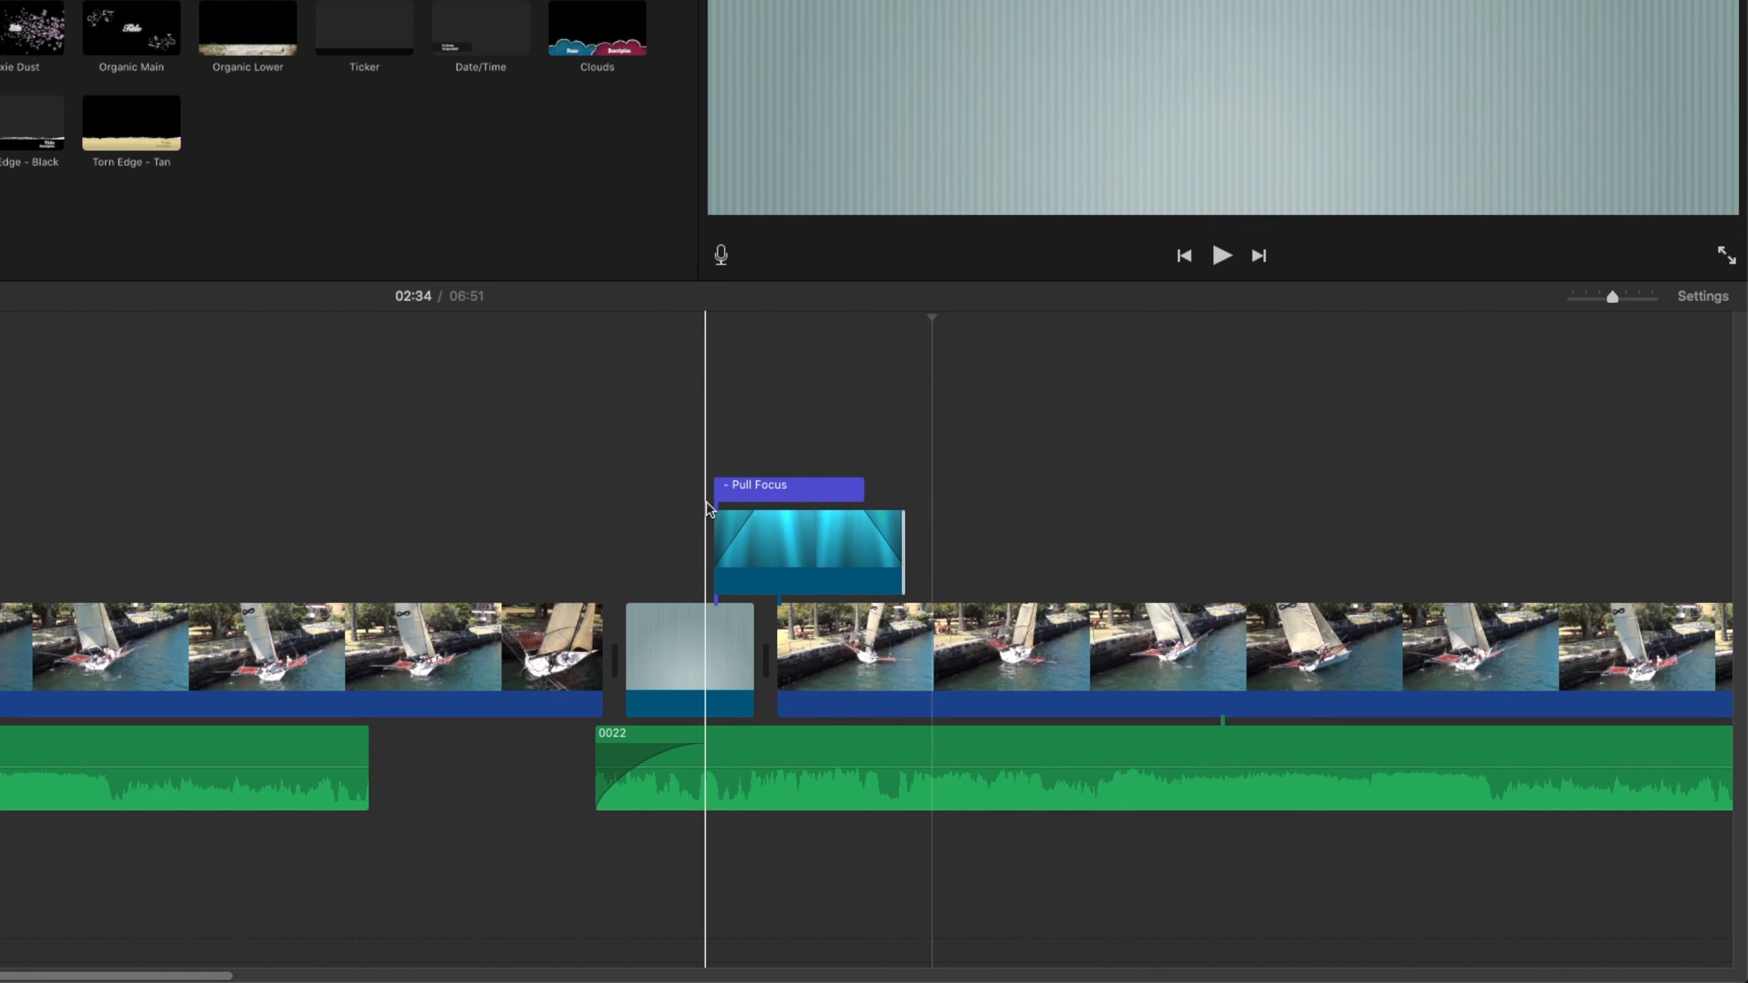
key("space")
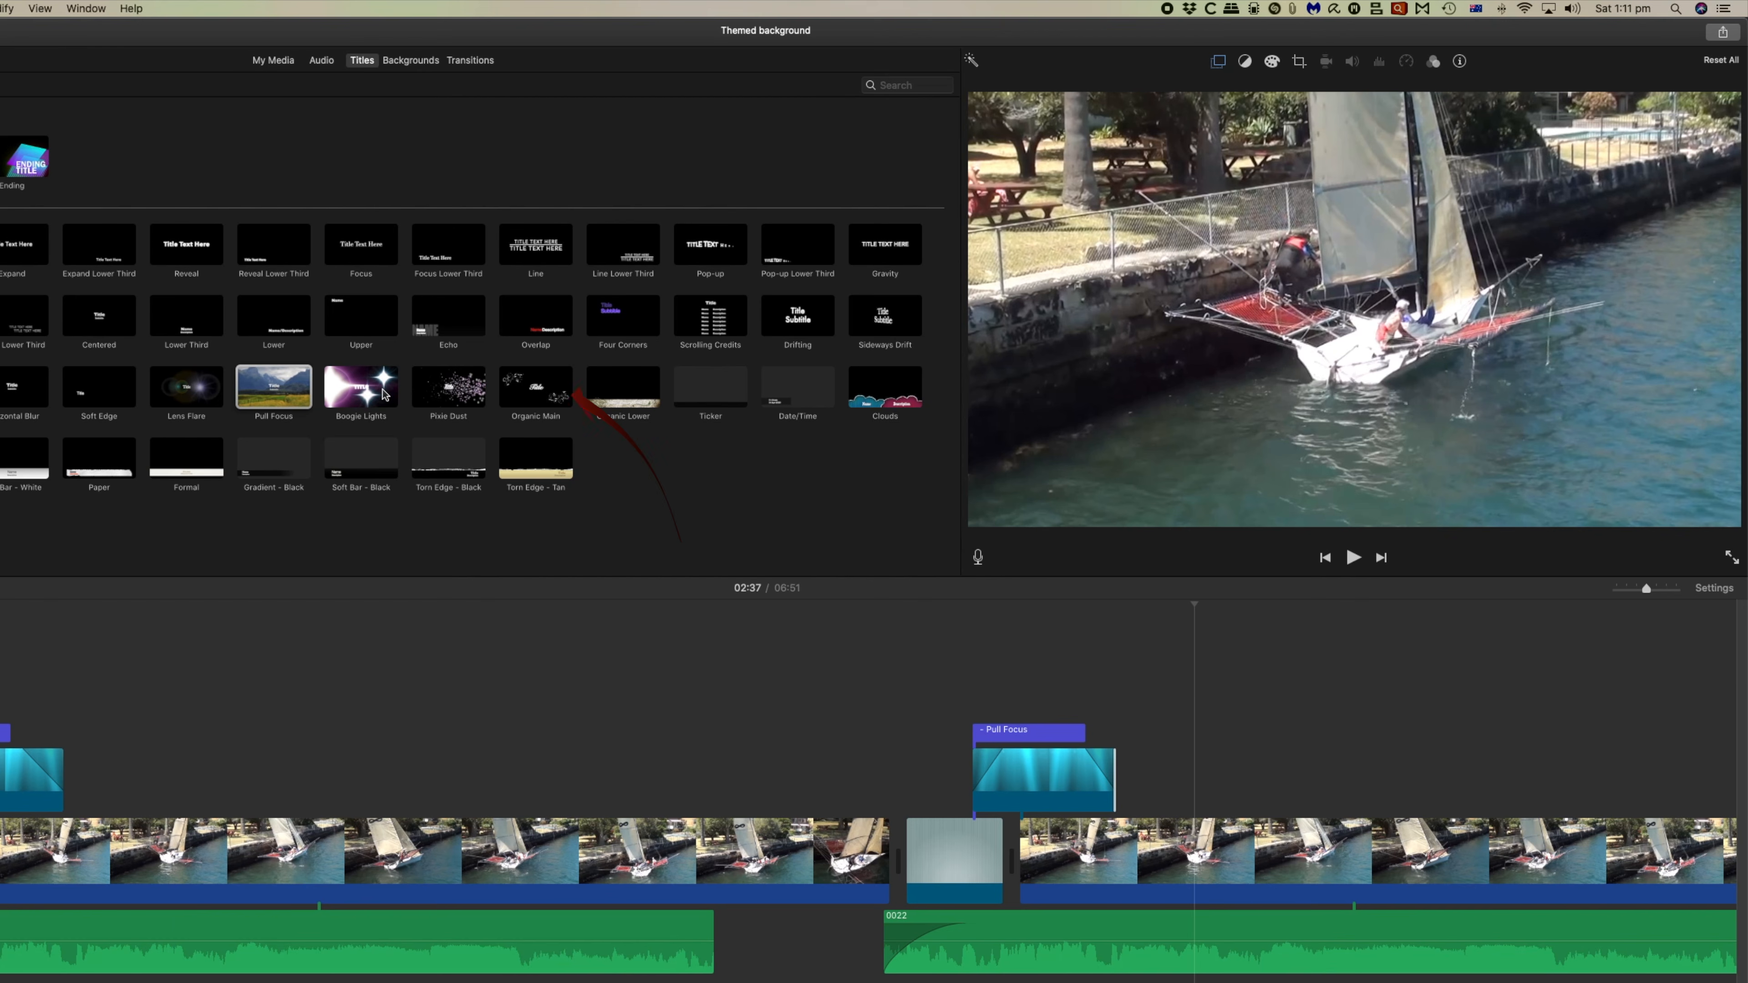
- Add a Boogie Lights title over the sailing clip past the overlay, delete its placeholder text and preview the light effect
left_click_drag(383, 395, 1201, 817)
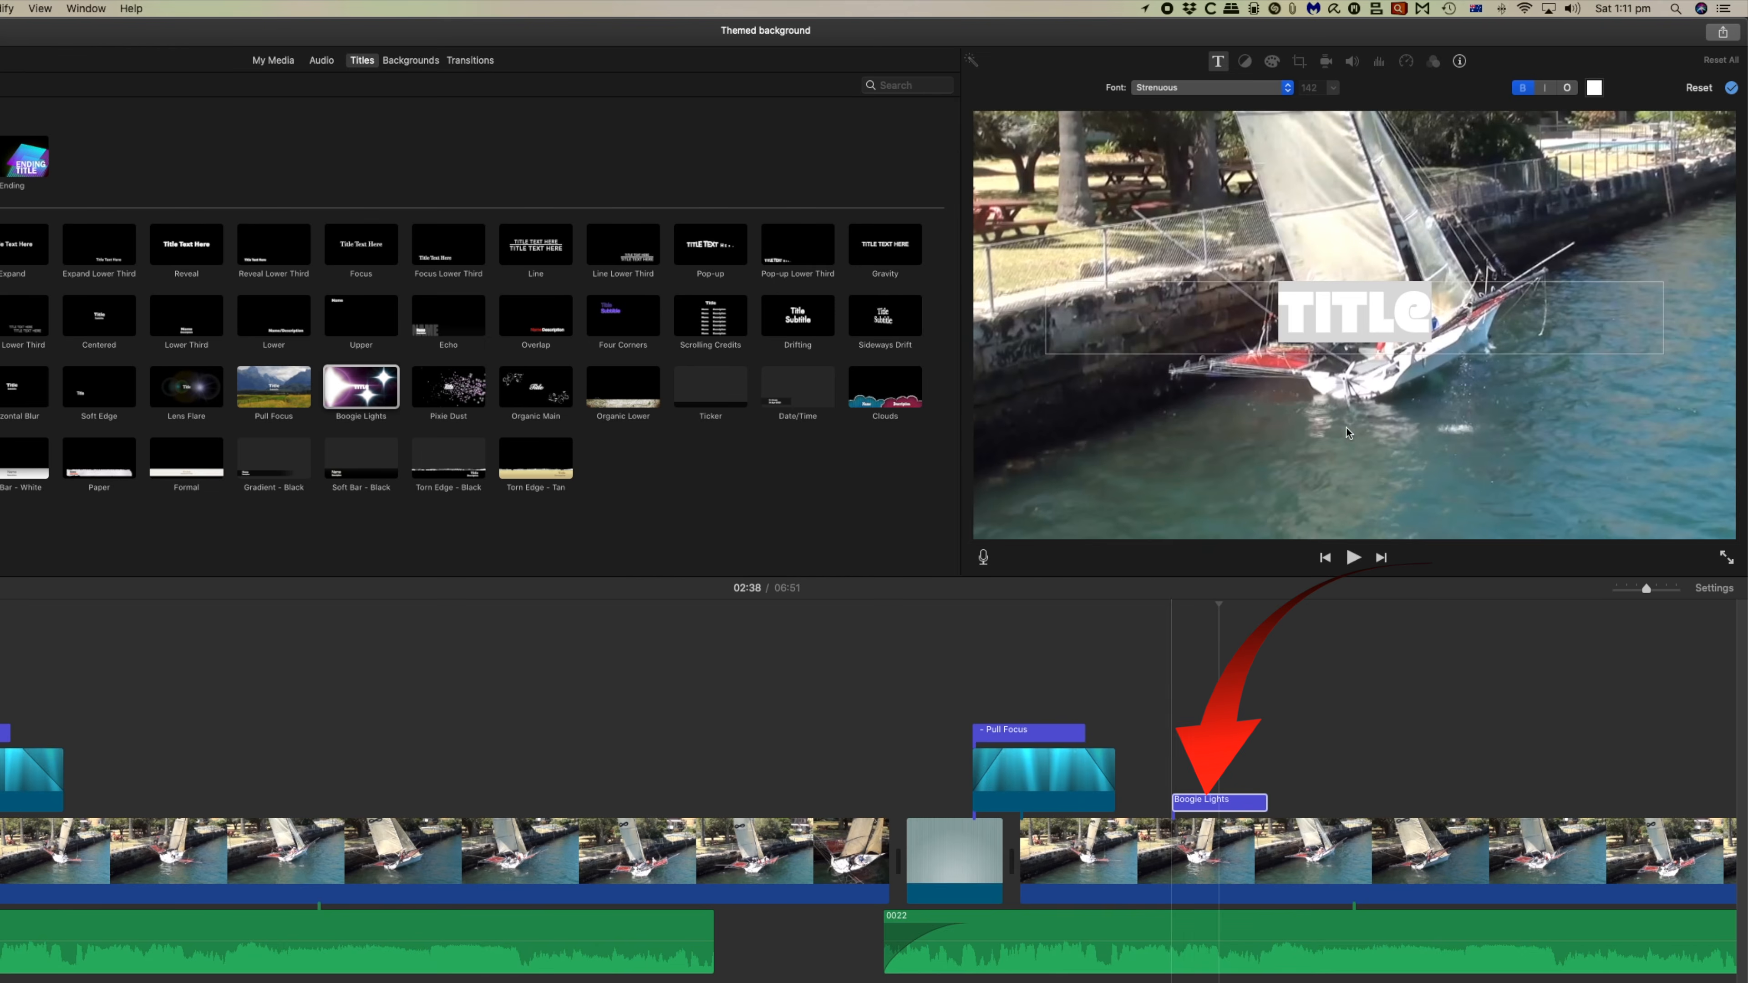
left_click(1429, 316)
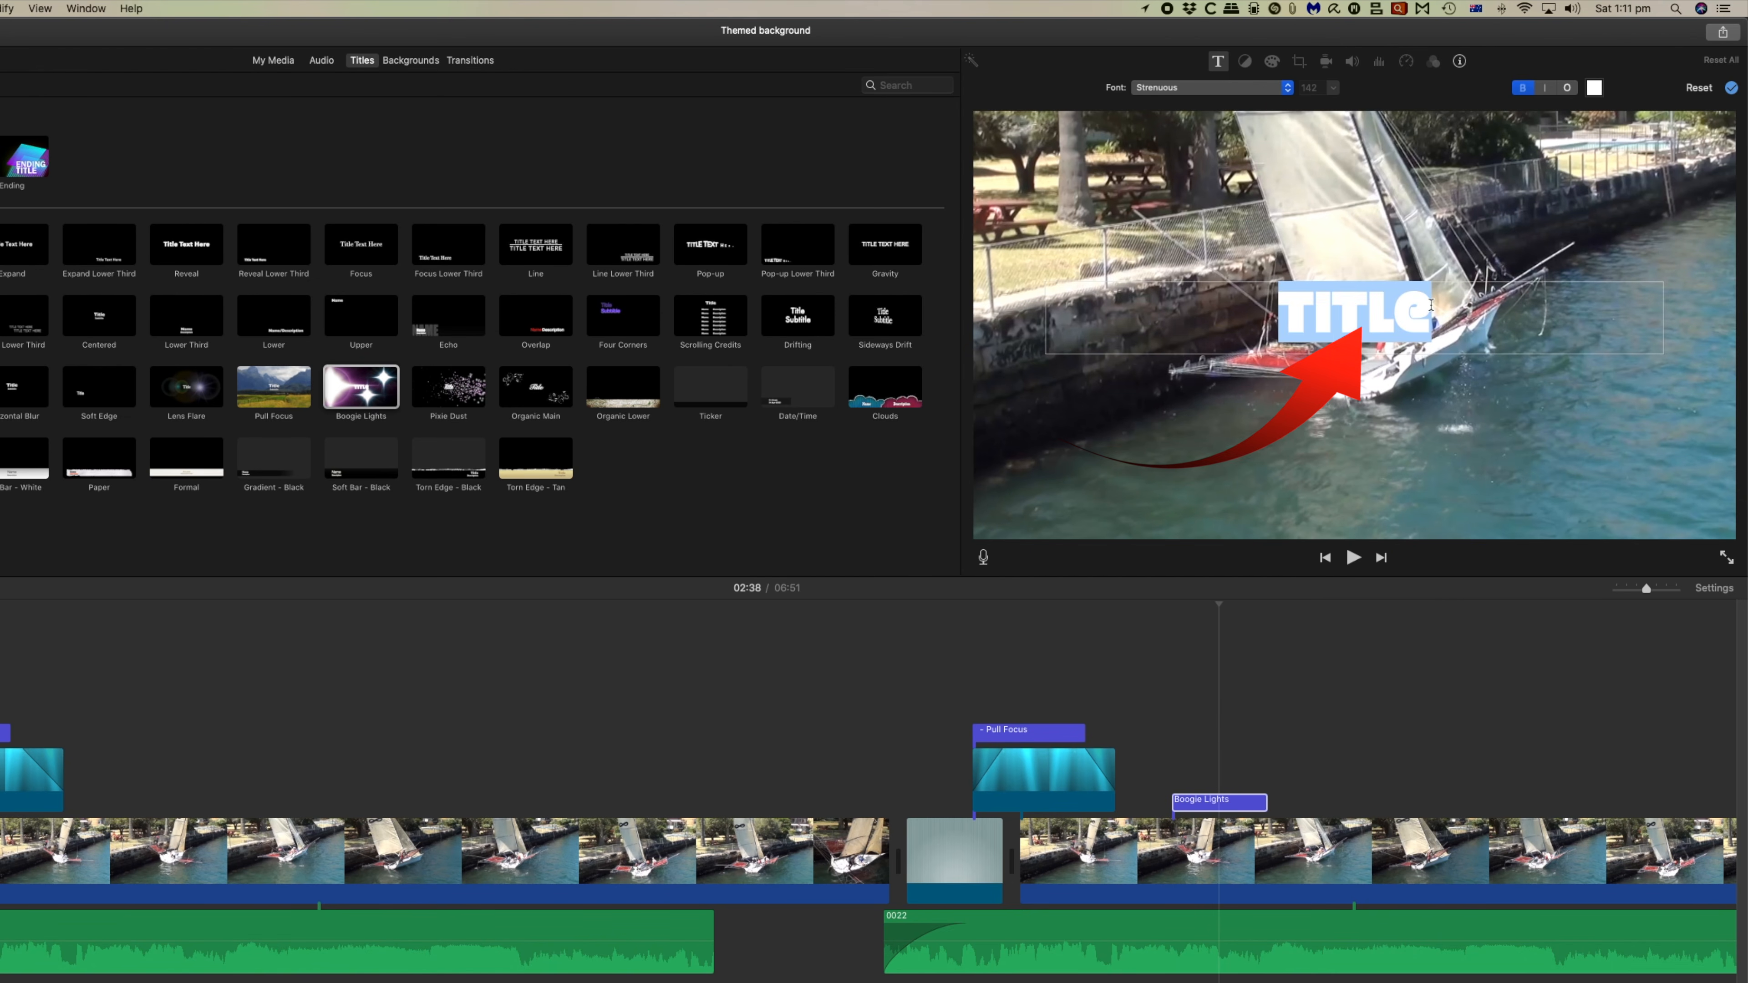
key("BackSpace")
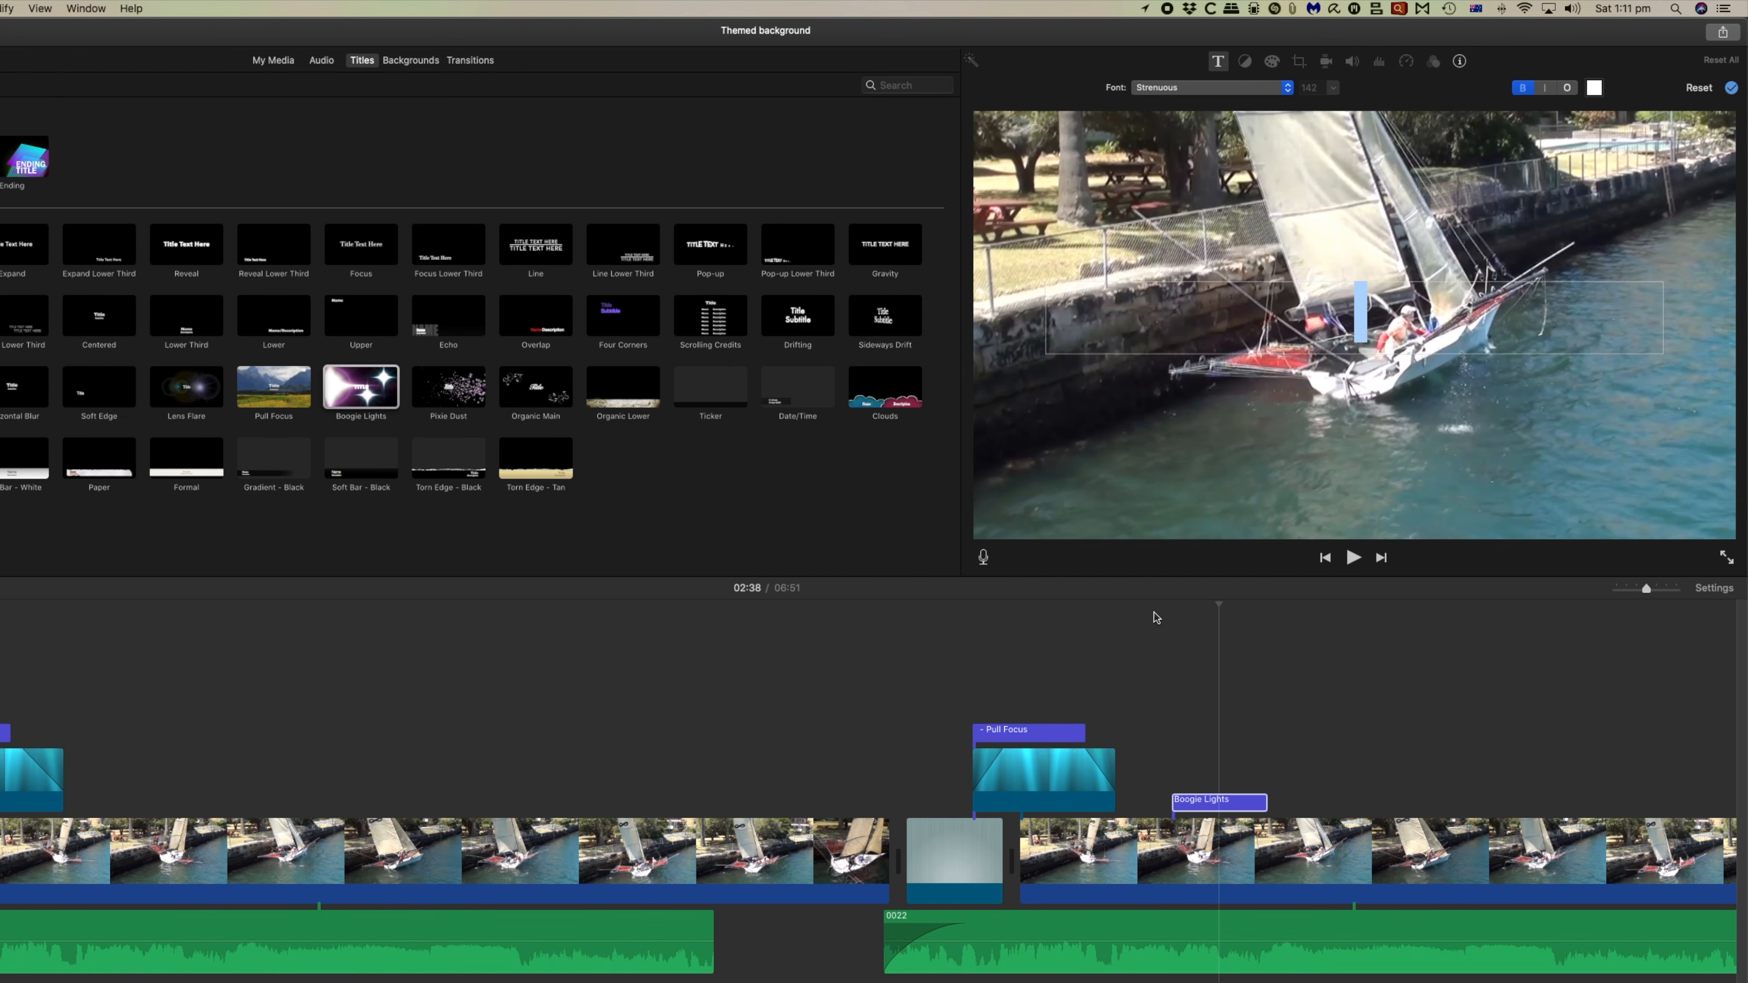
left_click(1169, 611)
key("space")
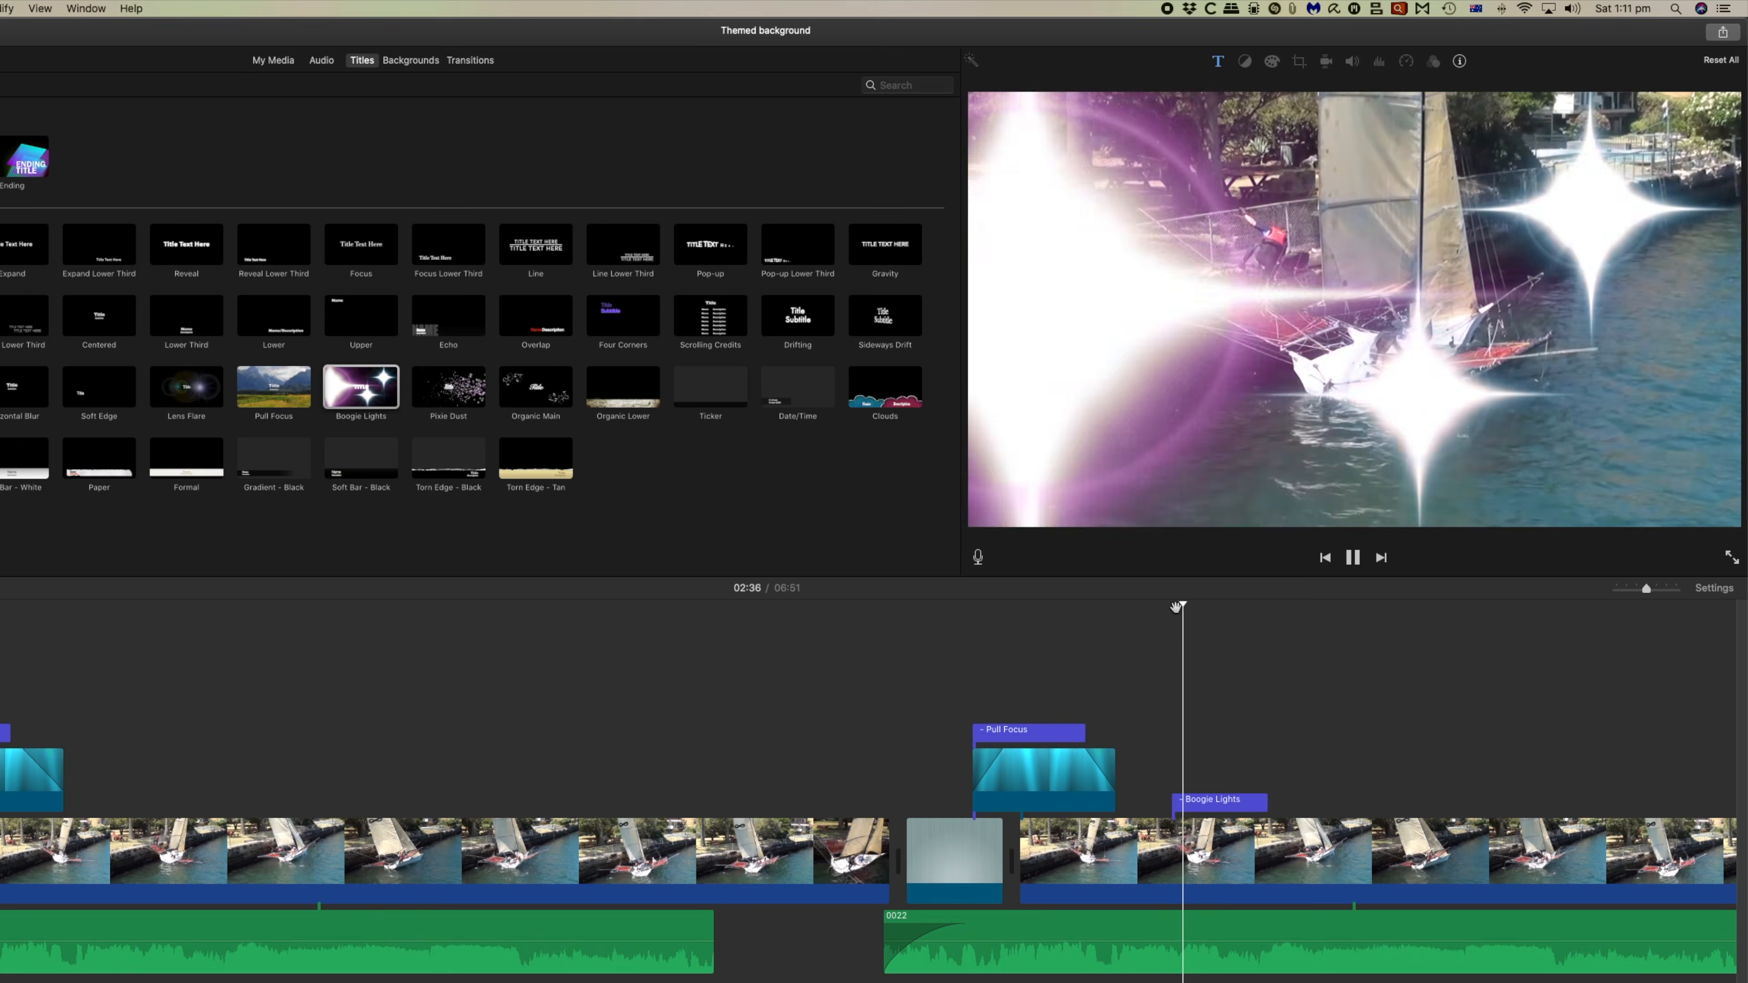
key("space")
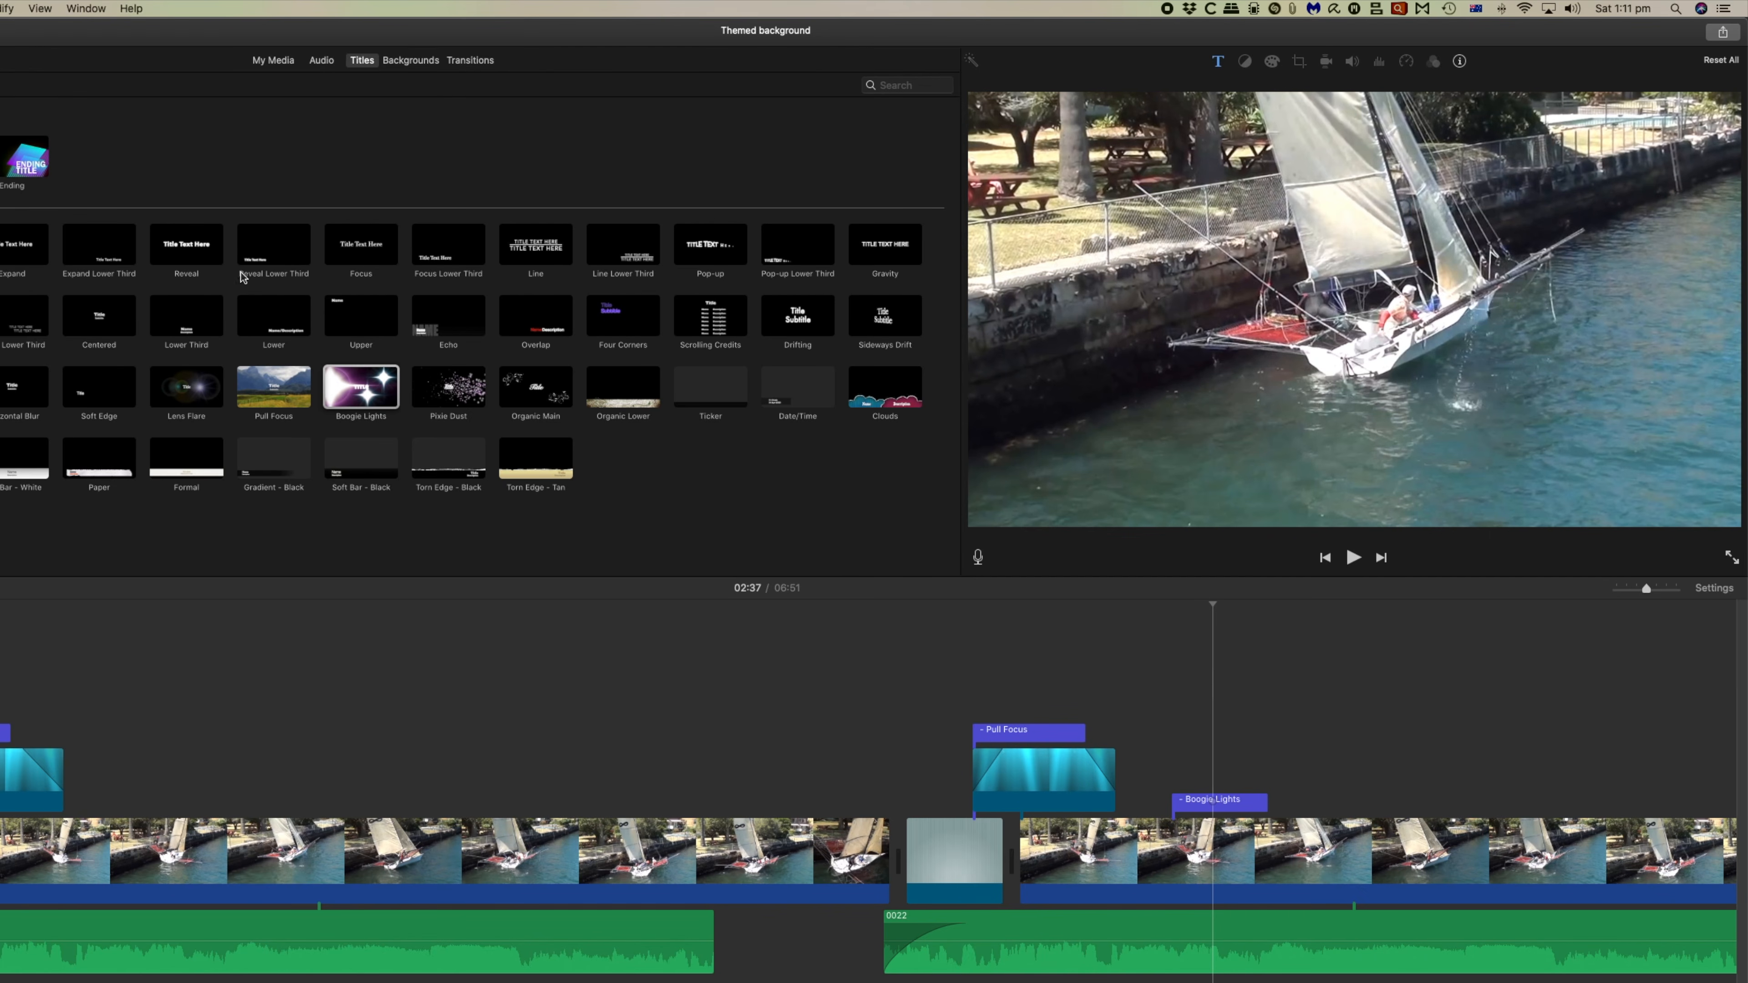
- Add a Pixie Dust title without text right after Boogie Lights and preview the sparkles
left_click(451, 394)
left_click_drag(459, 394, 1280, 802)
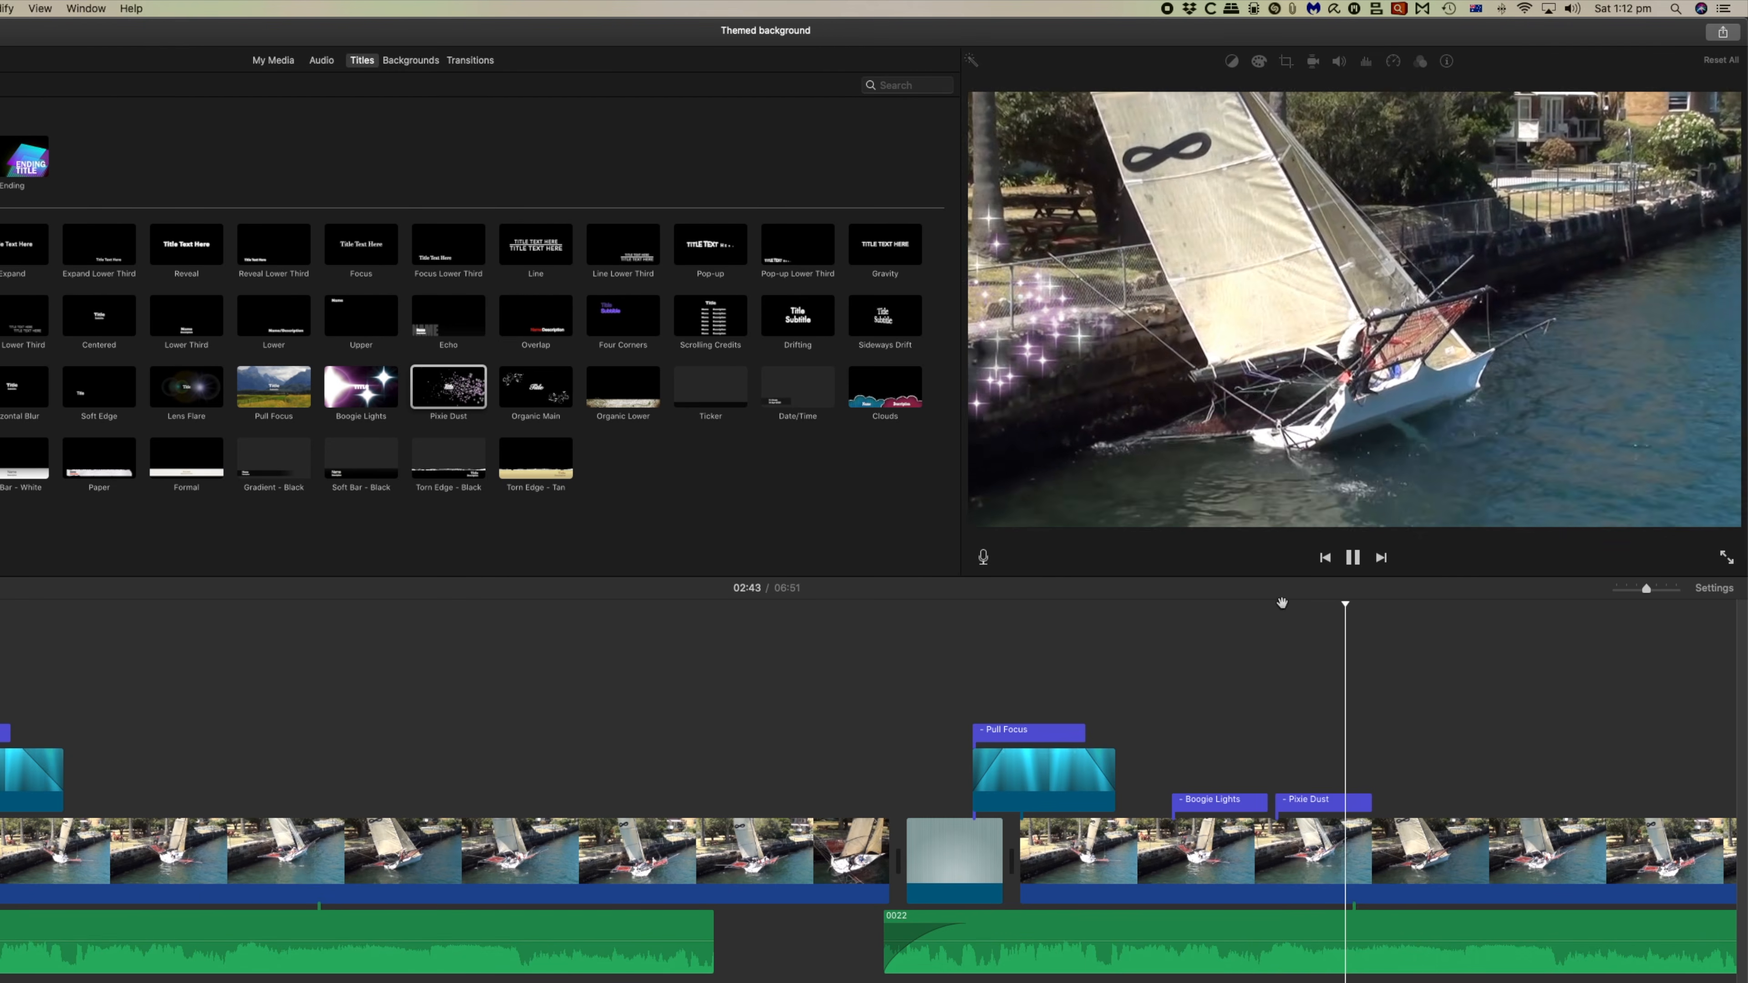
key("space")
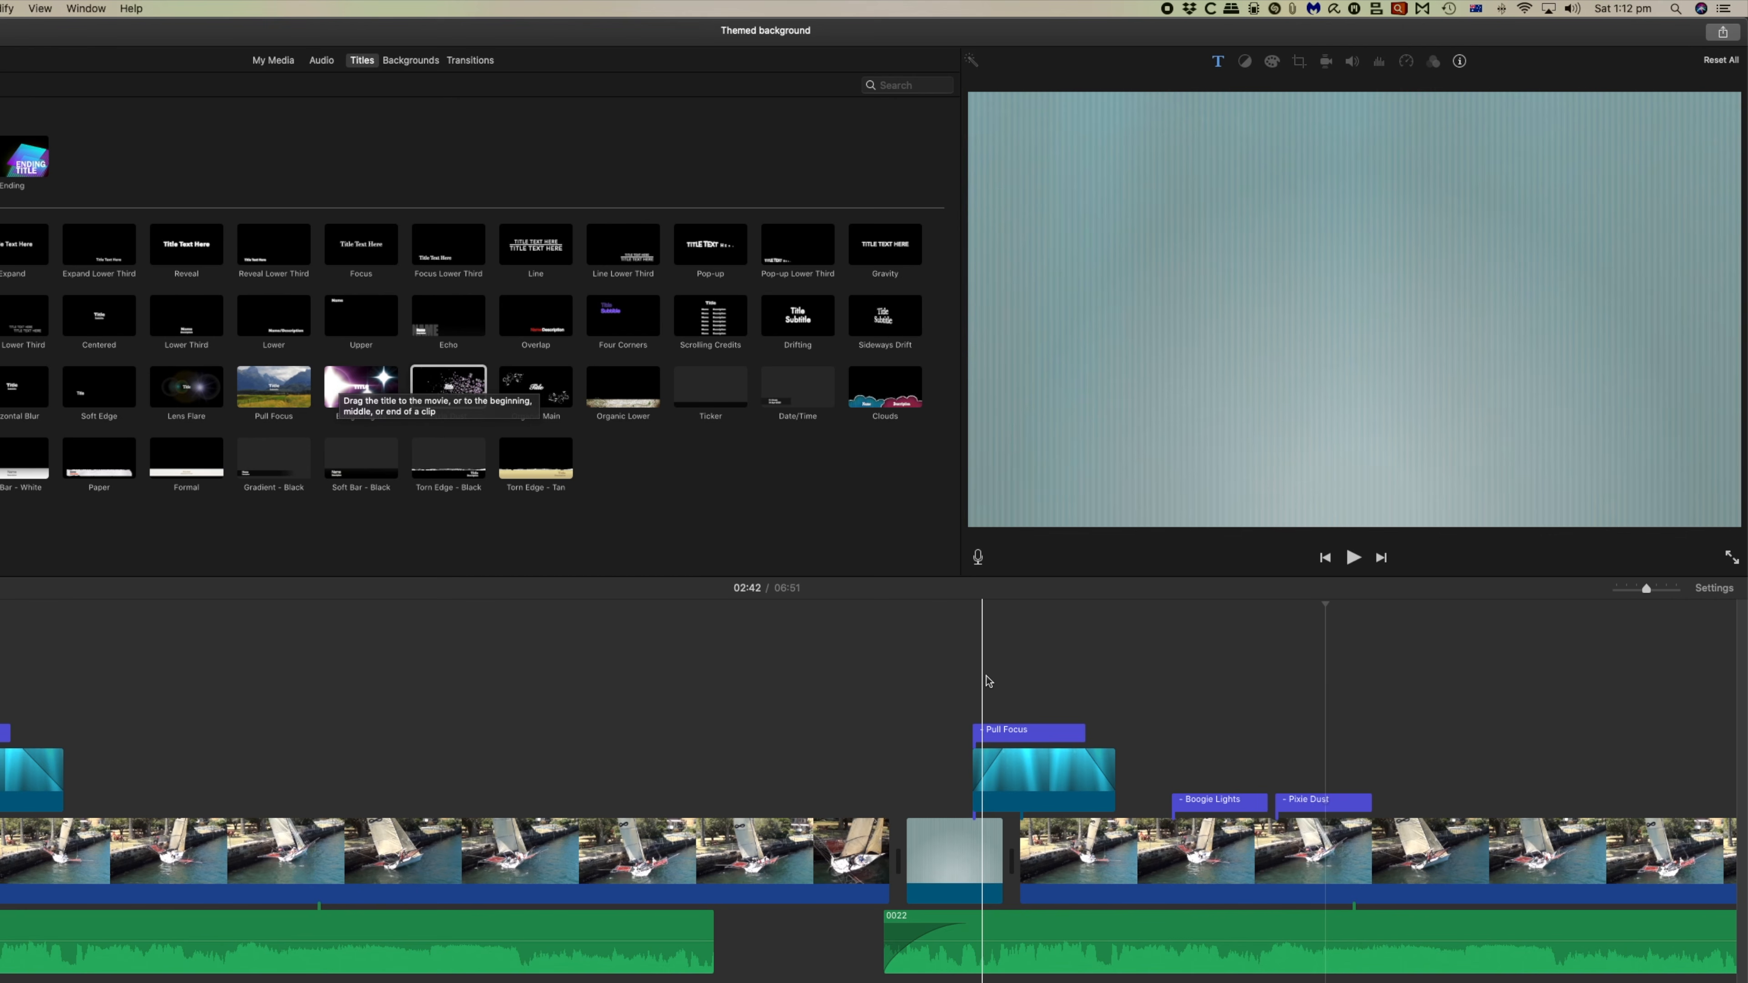
- Recolor the Underwater overlay to a warm golden tone with the saturation and color temperature corrections
scroll(989, 681, "right", 5)
left_click(778, 784)
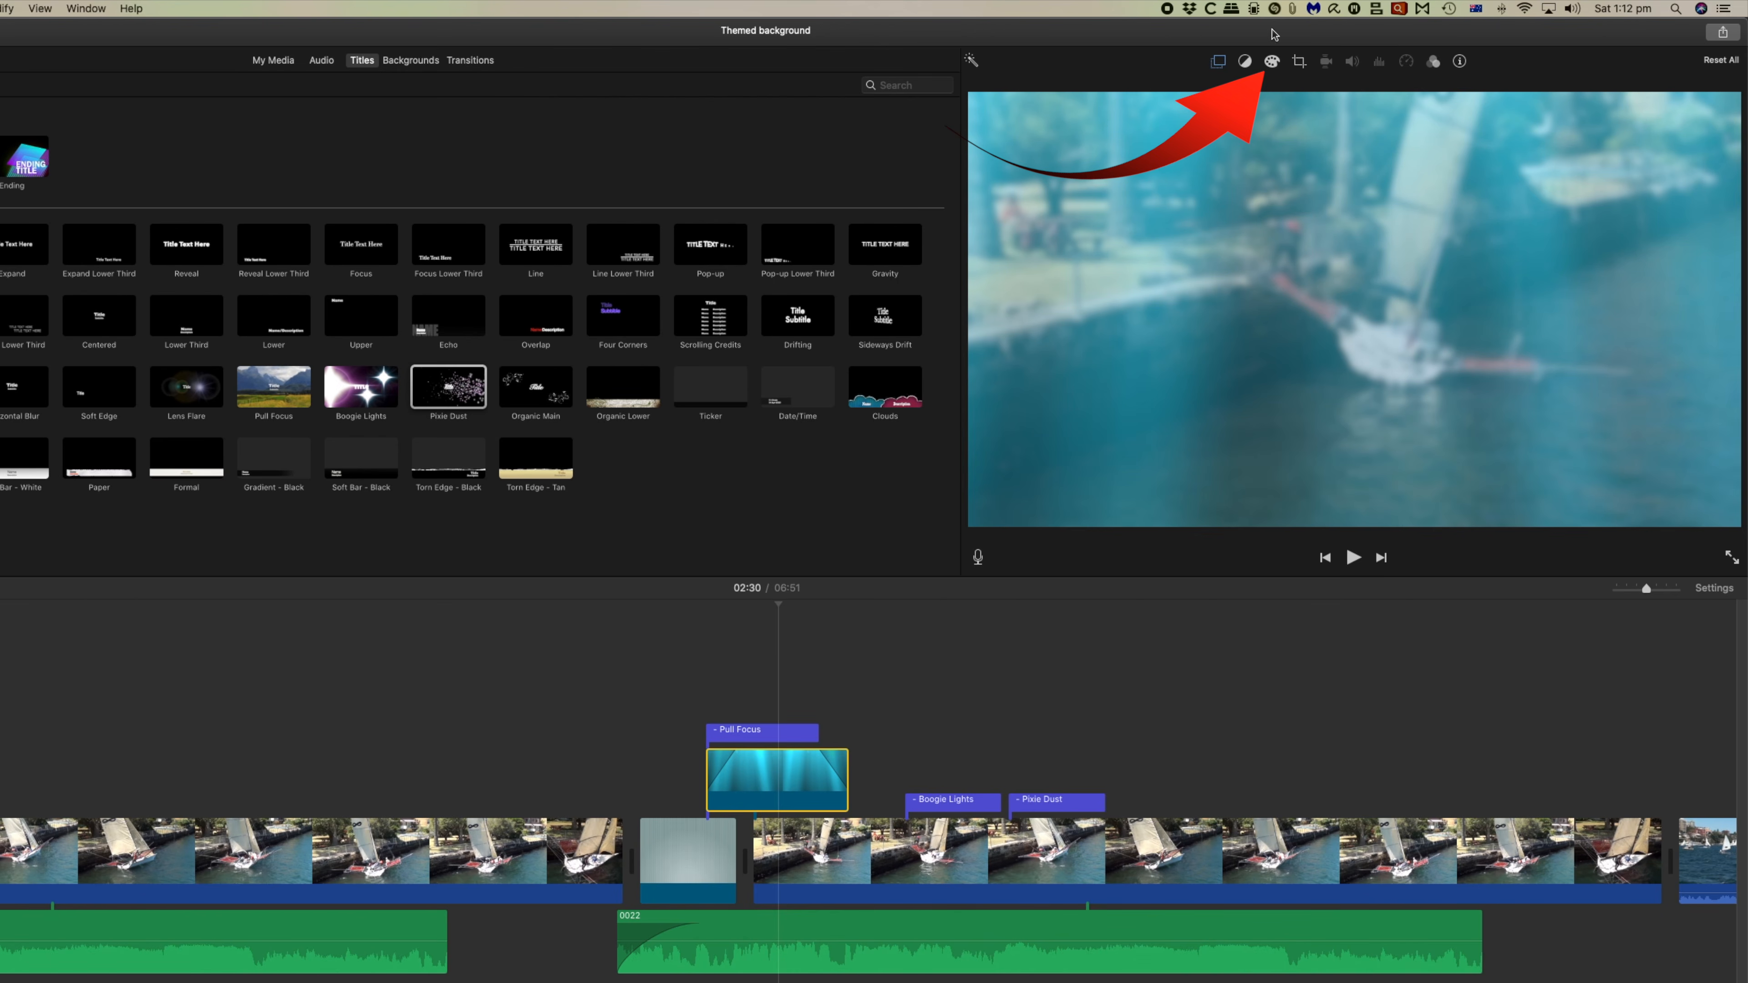
left_click(1268, 63)
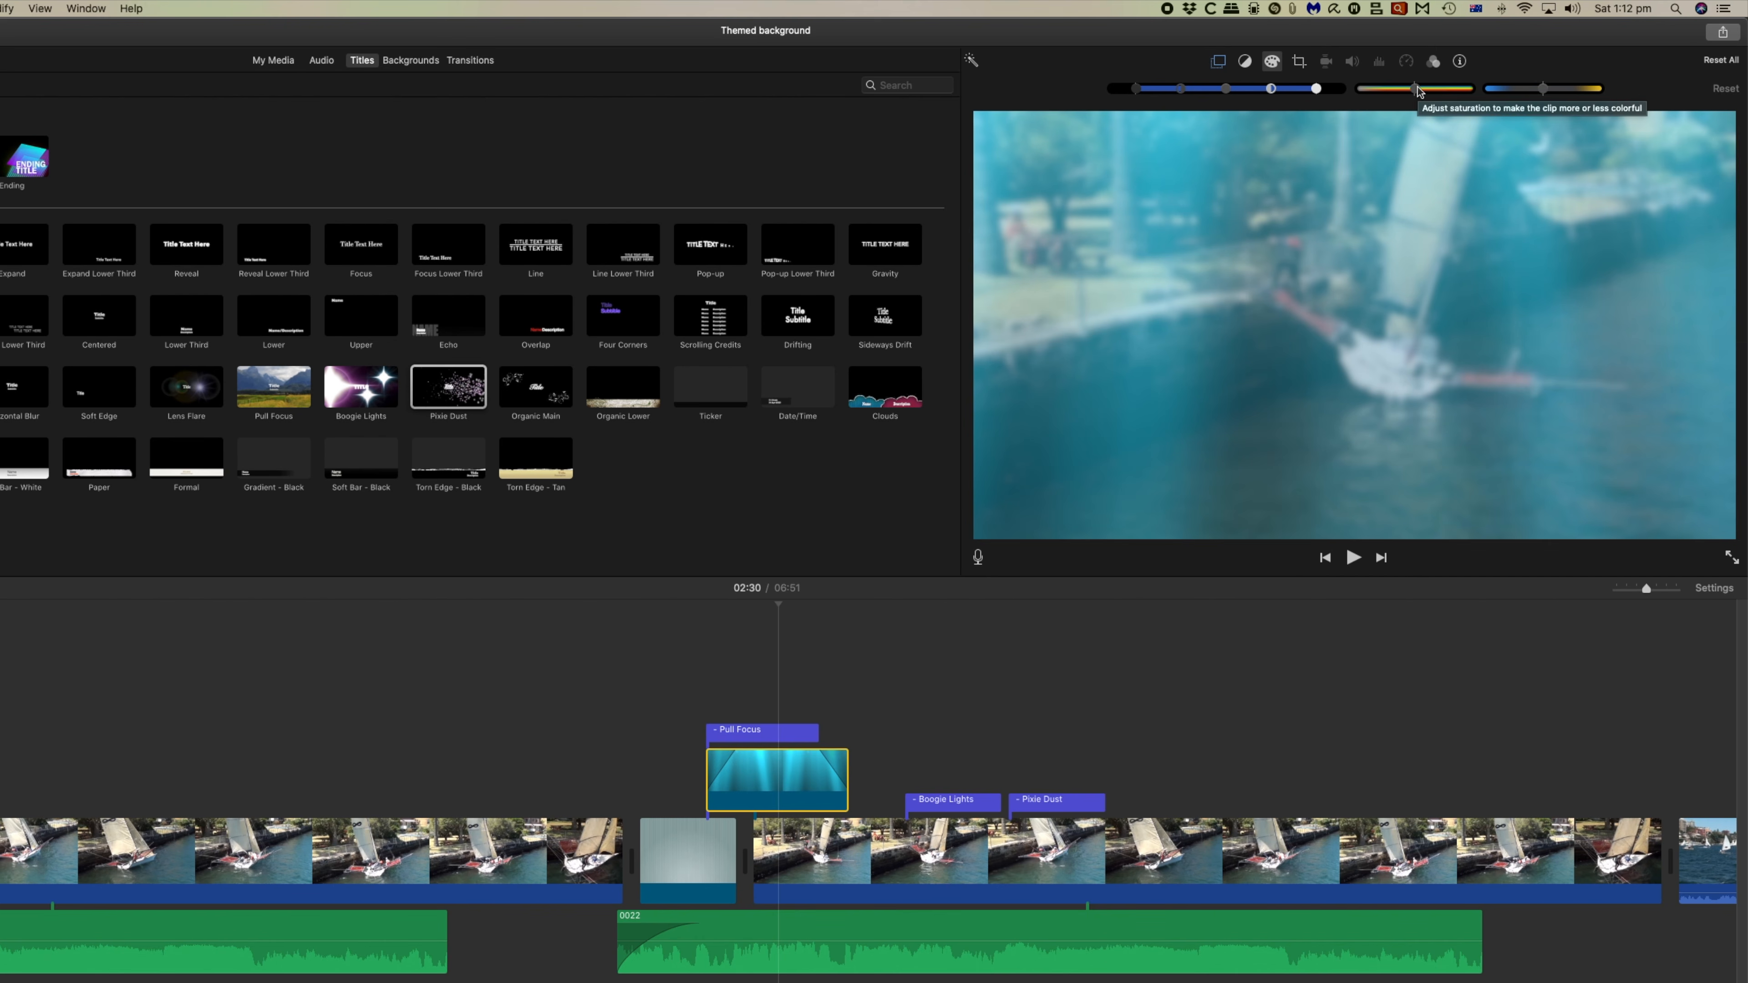
left_click_drag(1419, 91, 1415, 91)
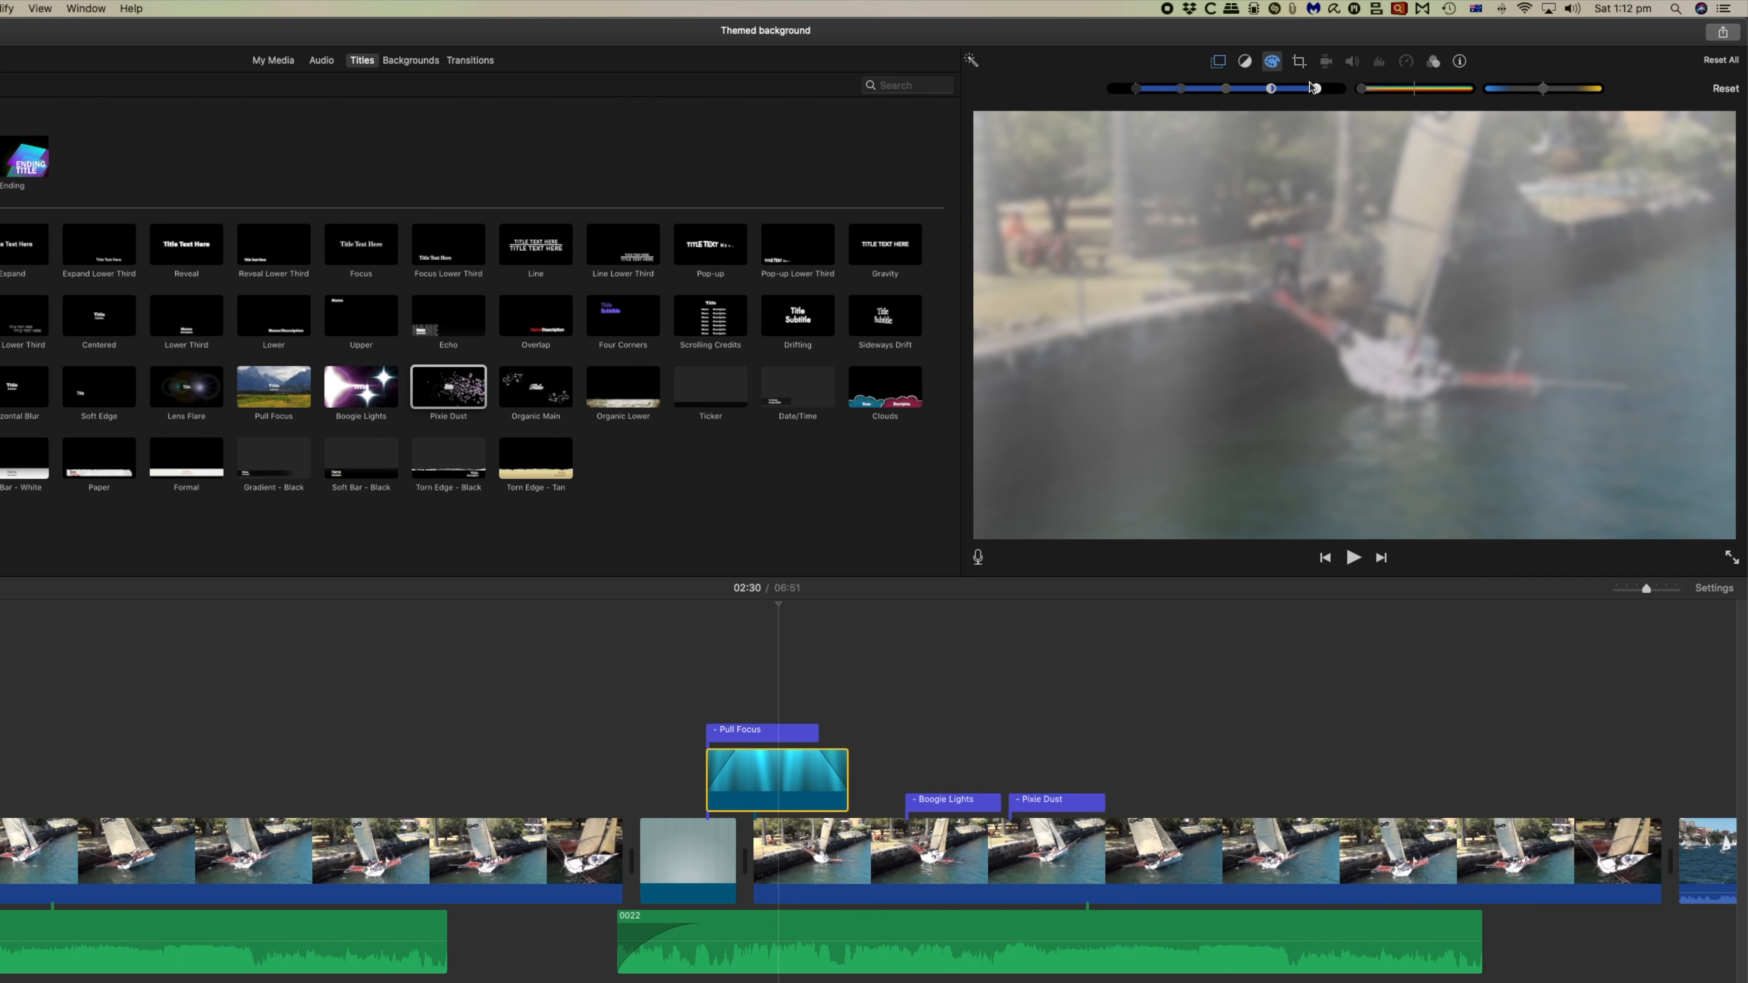
mouse_move(1384, 92)
left_mouse_down()
mouse_move(1521, 101)
mouse_move(1346, 88)
left_mouse_up()
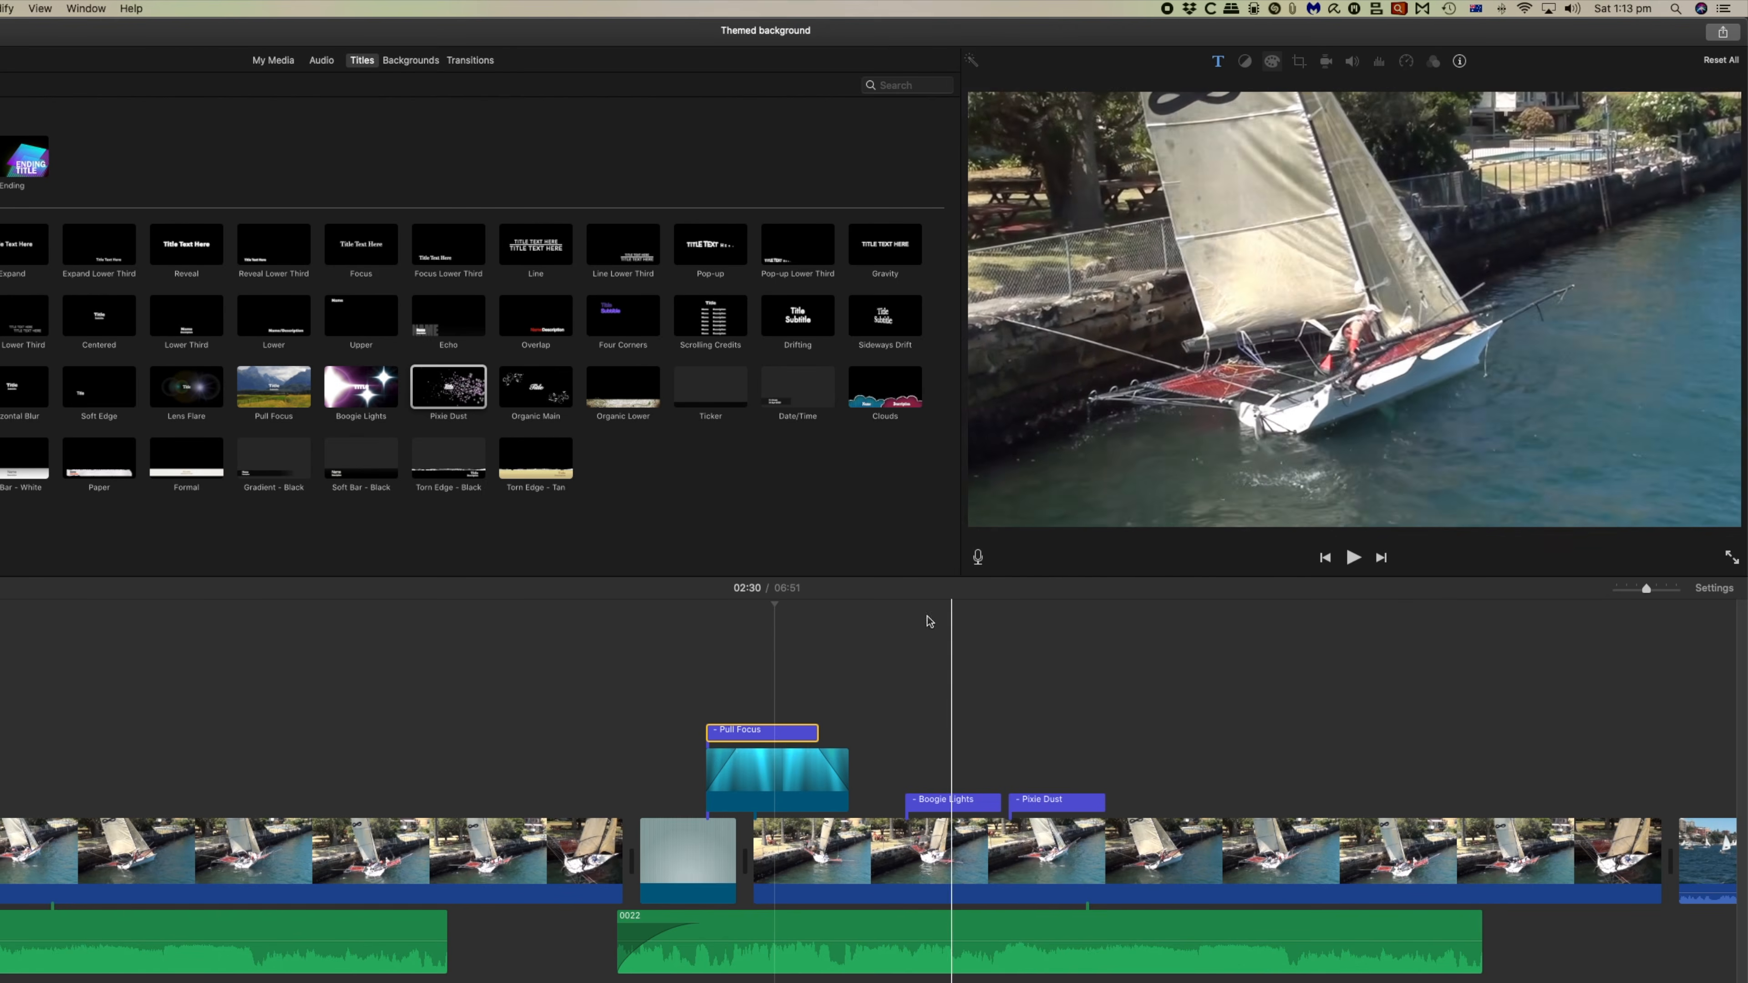
left_click(774, 731)
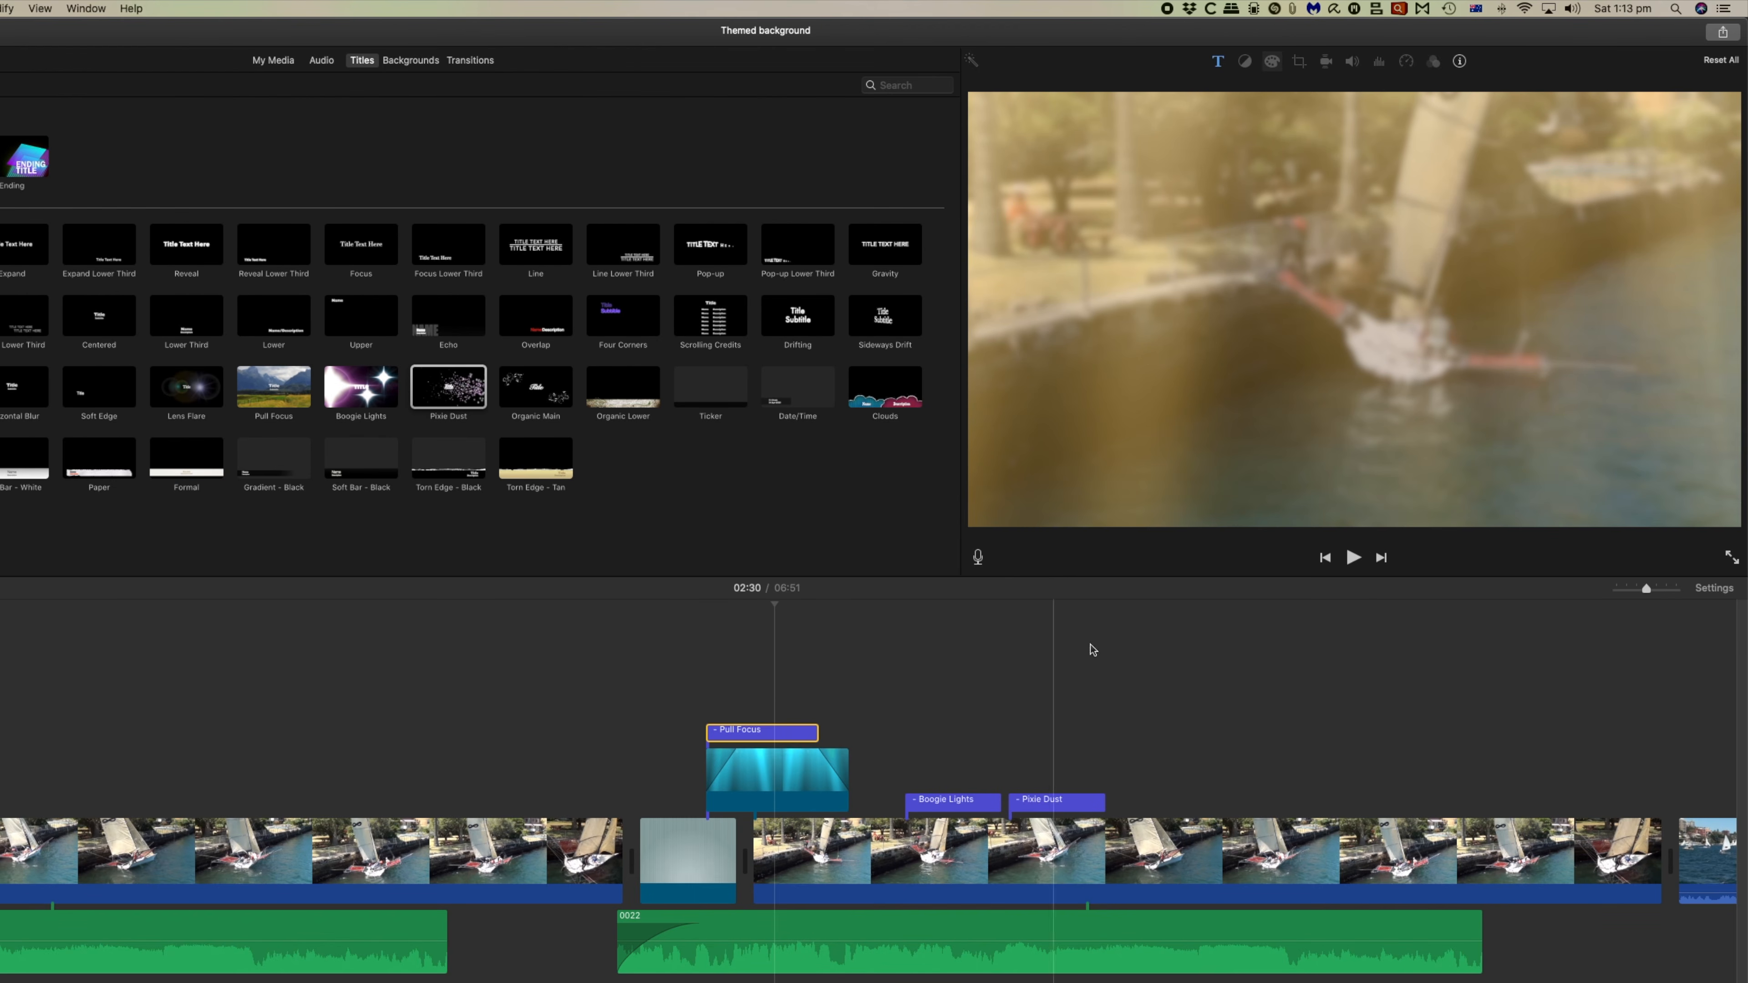
- Add a Centered title over the sailing clip after Pixie Dust and delete its title and subtitle placeholder text
left_click(1145, 604)
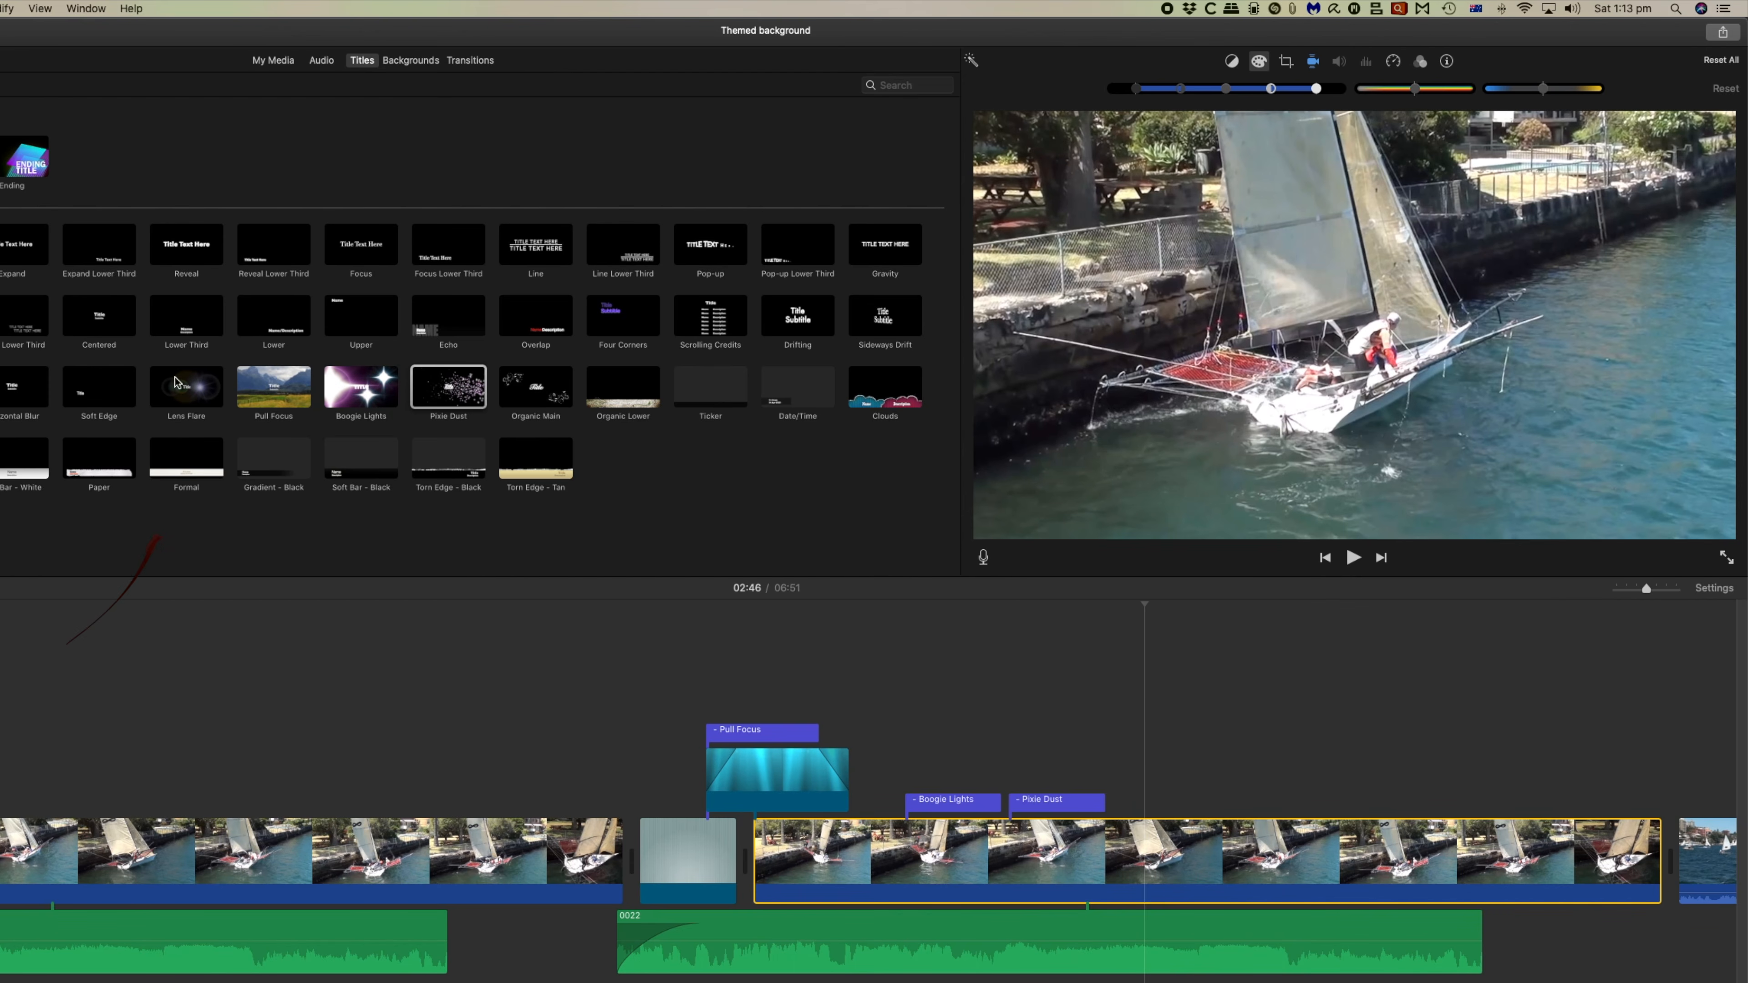
left_click_drag(99, 315, 1203, 611)
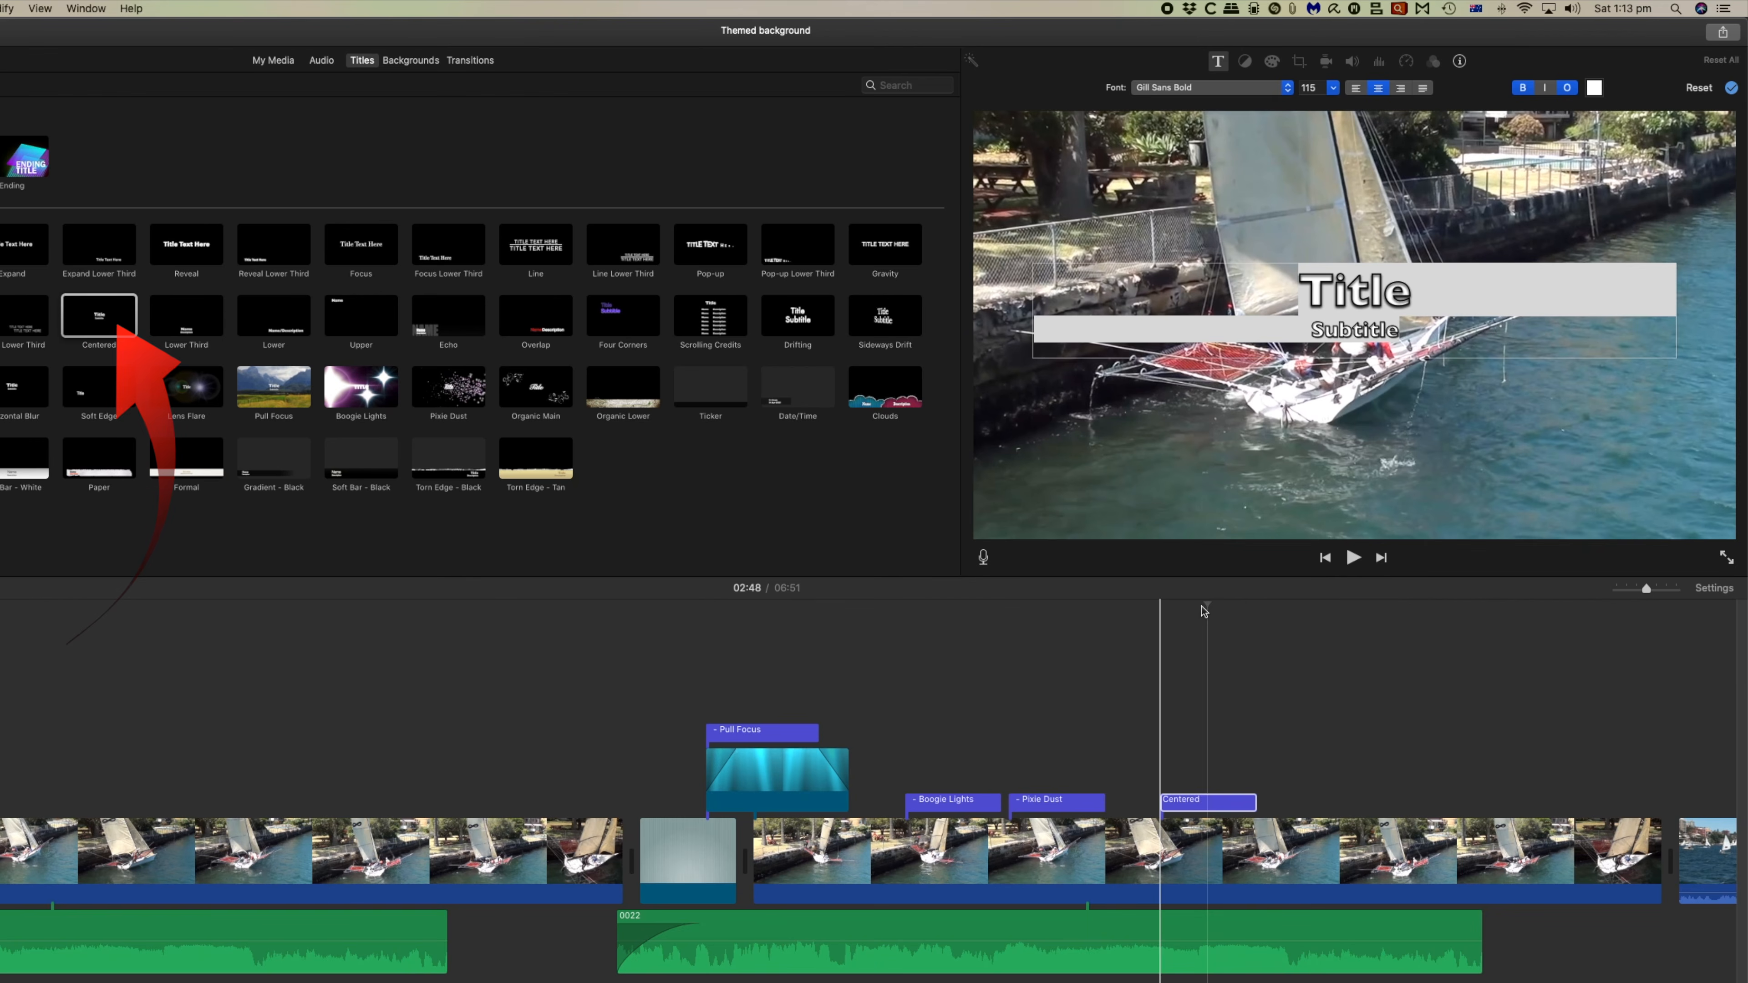
left_click(1211, 802)
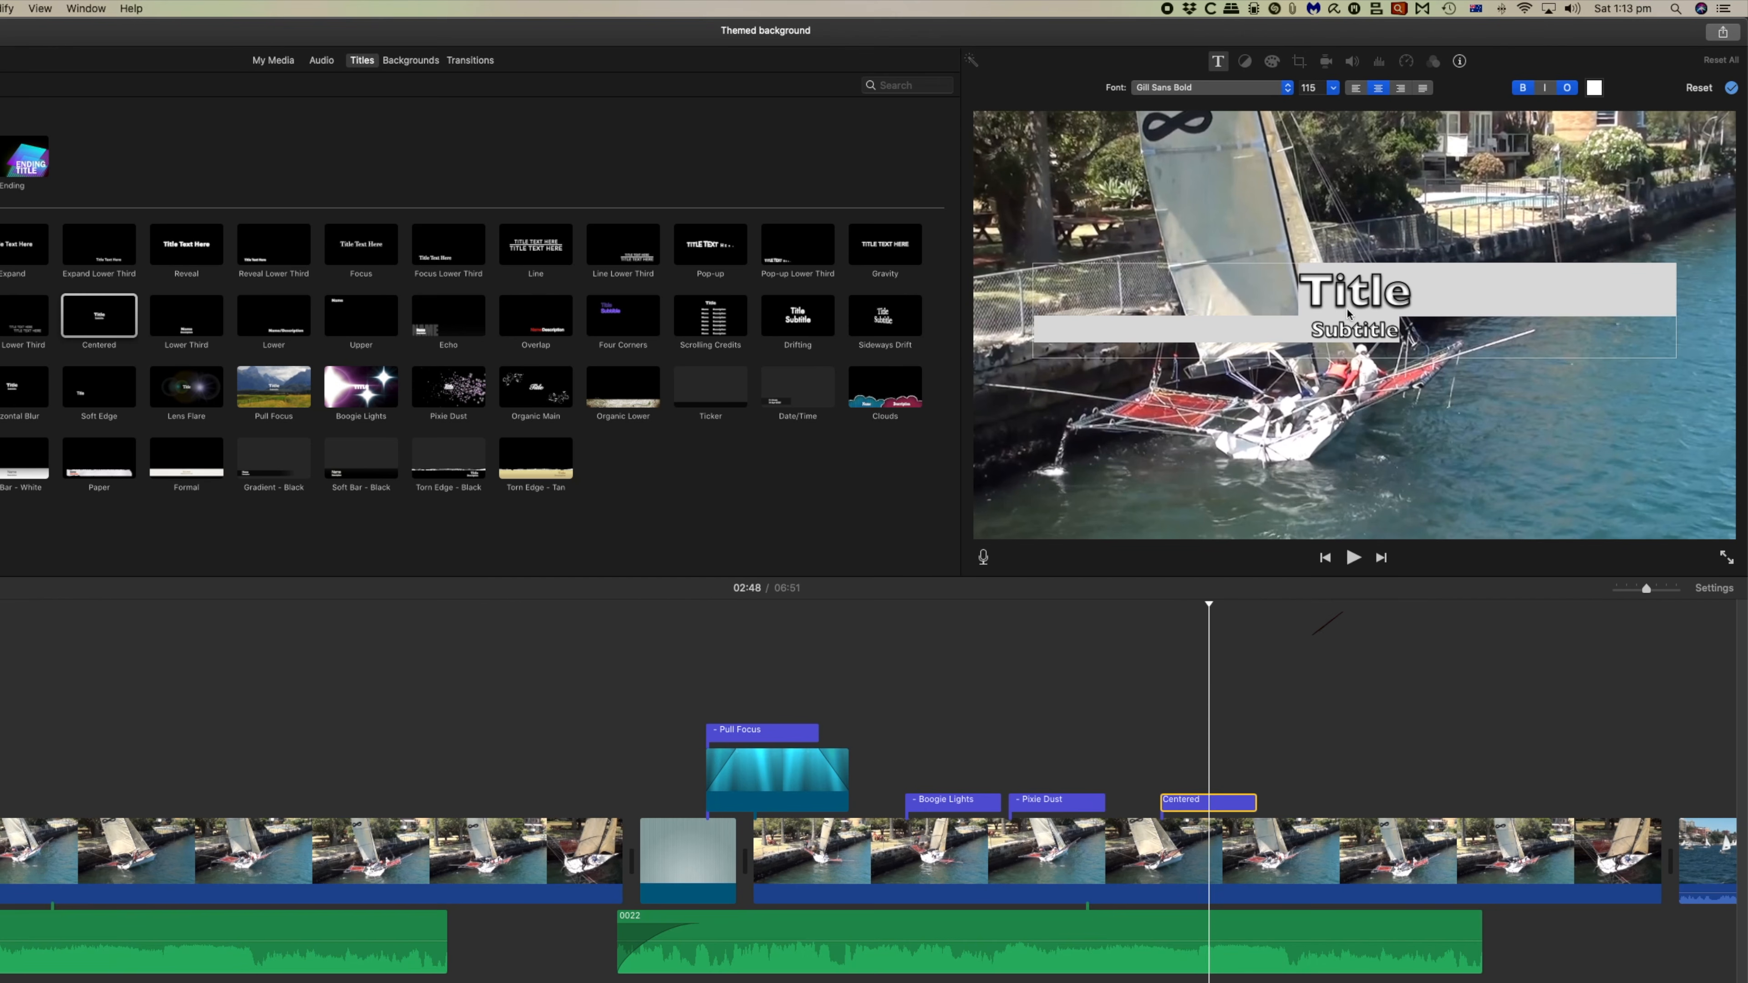
left_click(1382, 326)
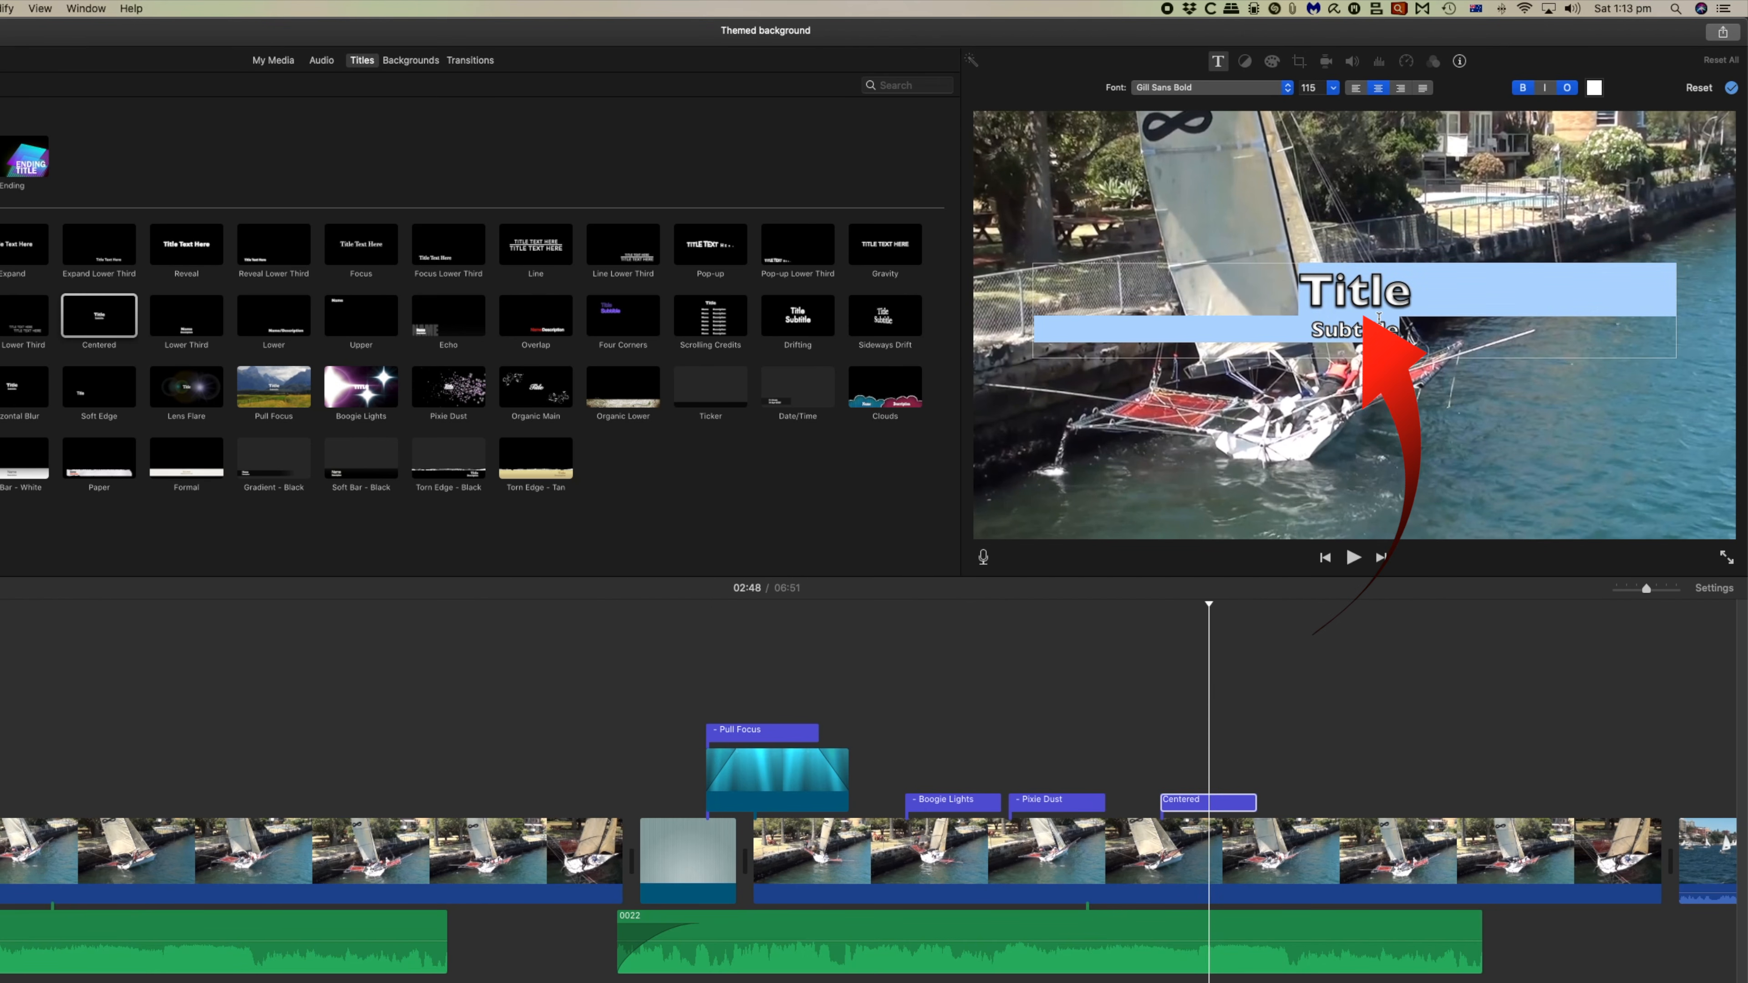
key("BackSpace")
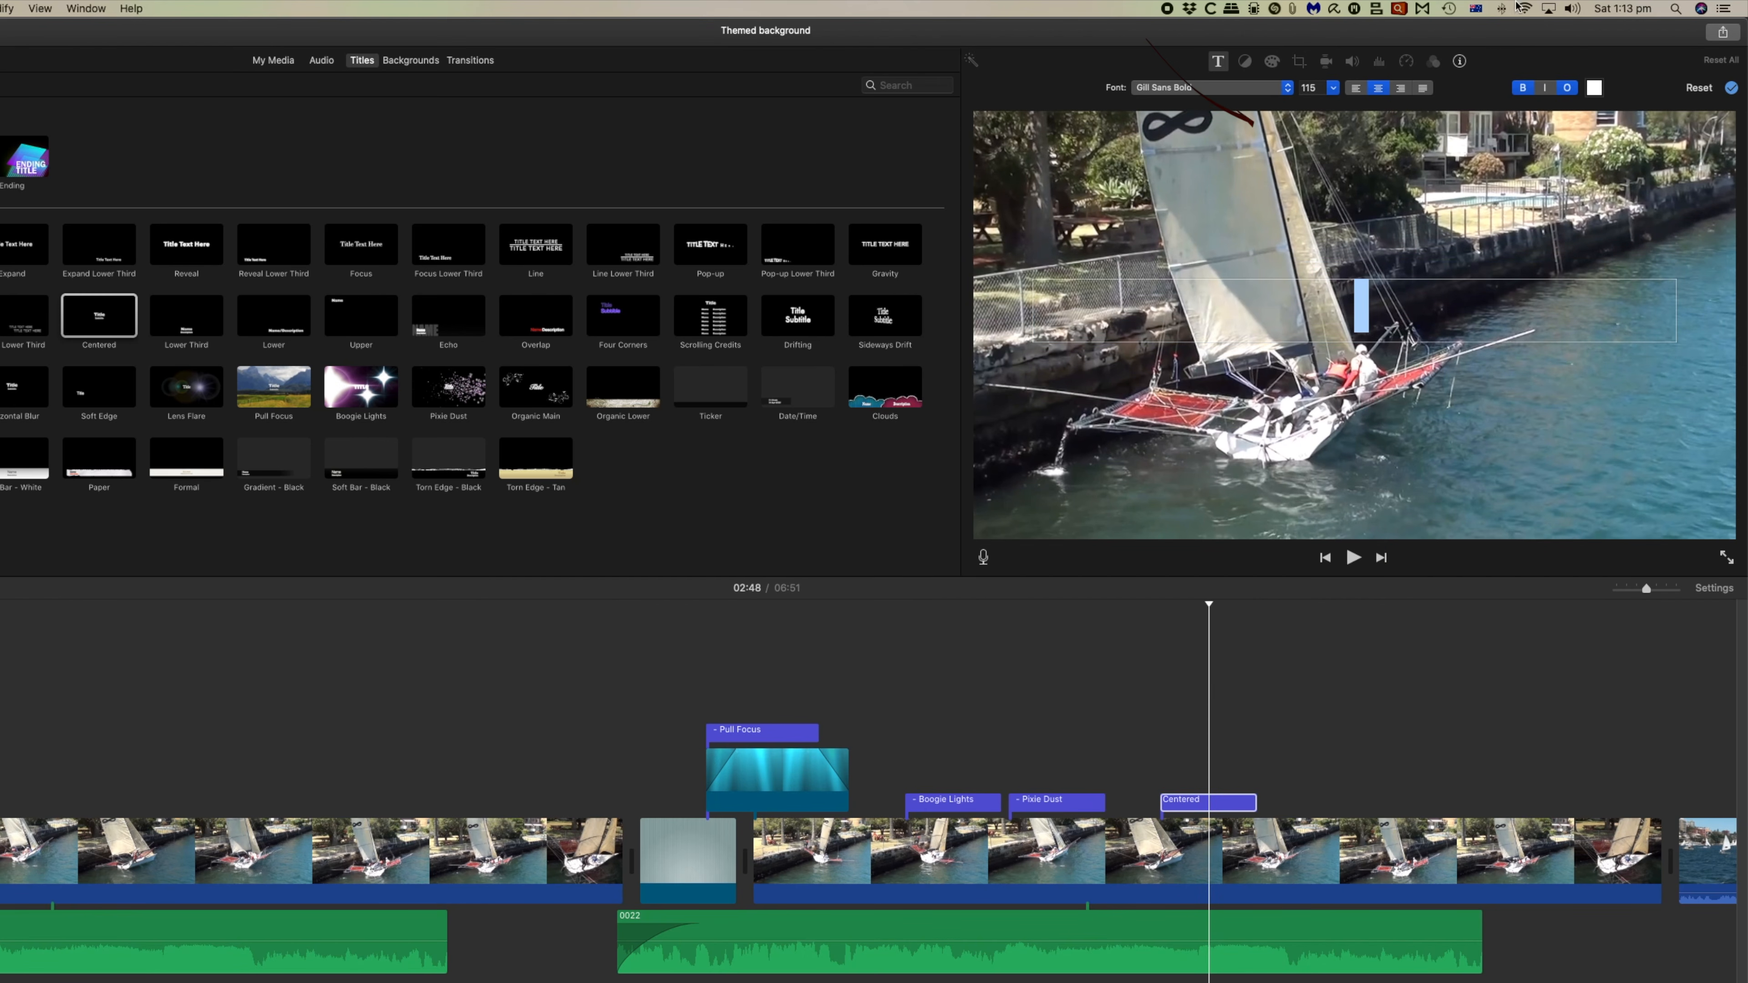
- Insert the smiling face with halo emoji from the Character Viewer as the Centered title's text
left_click(1476, 8)
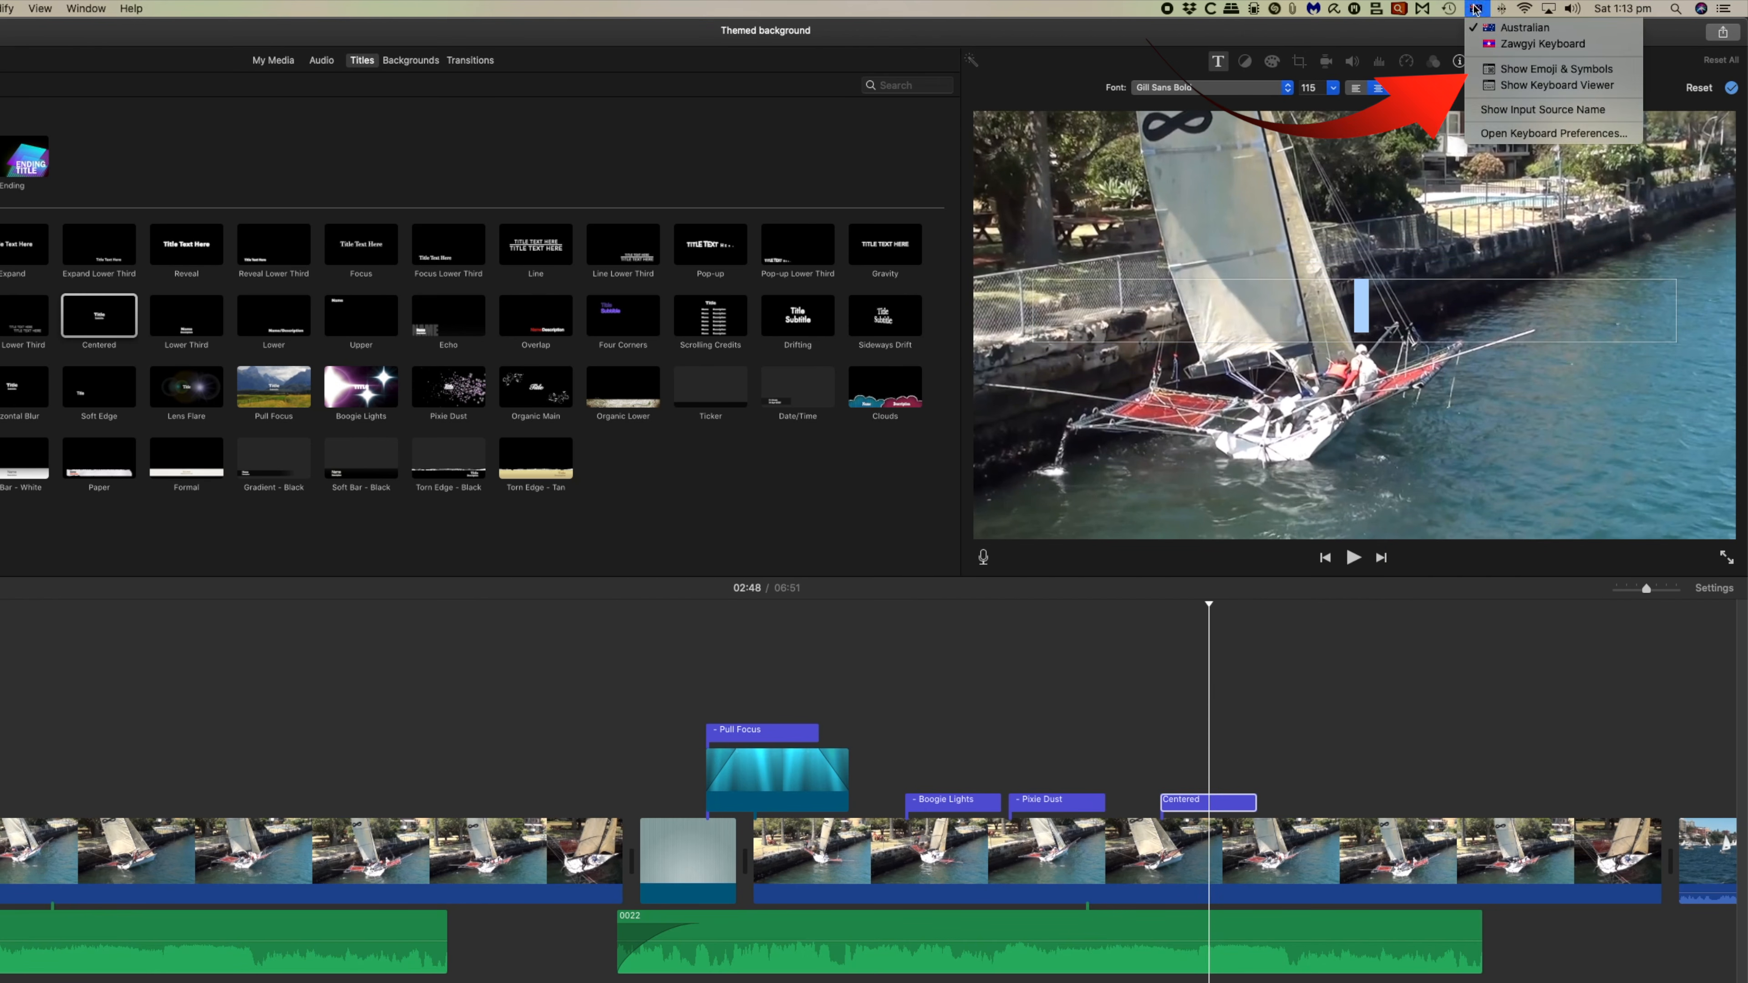
left_click(1498, 71)
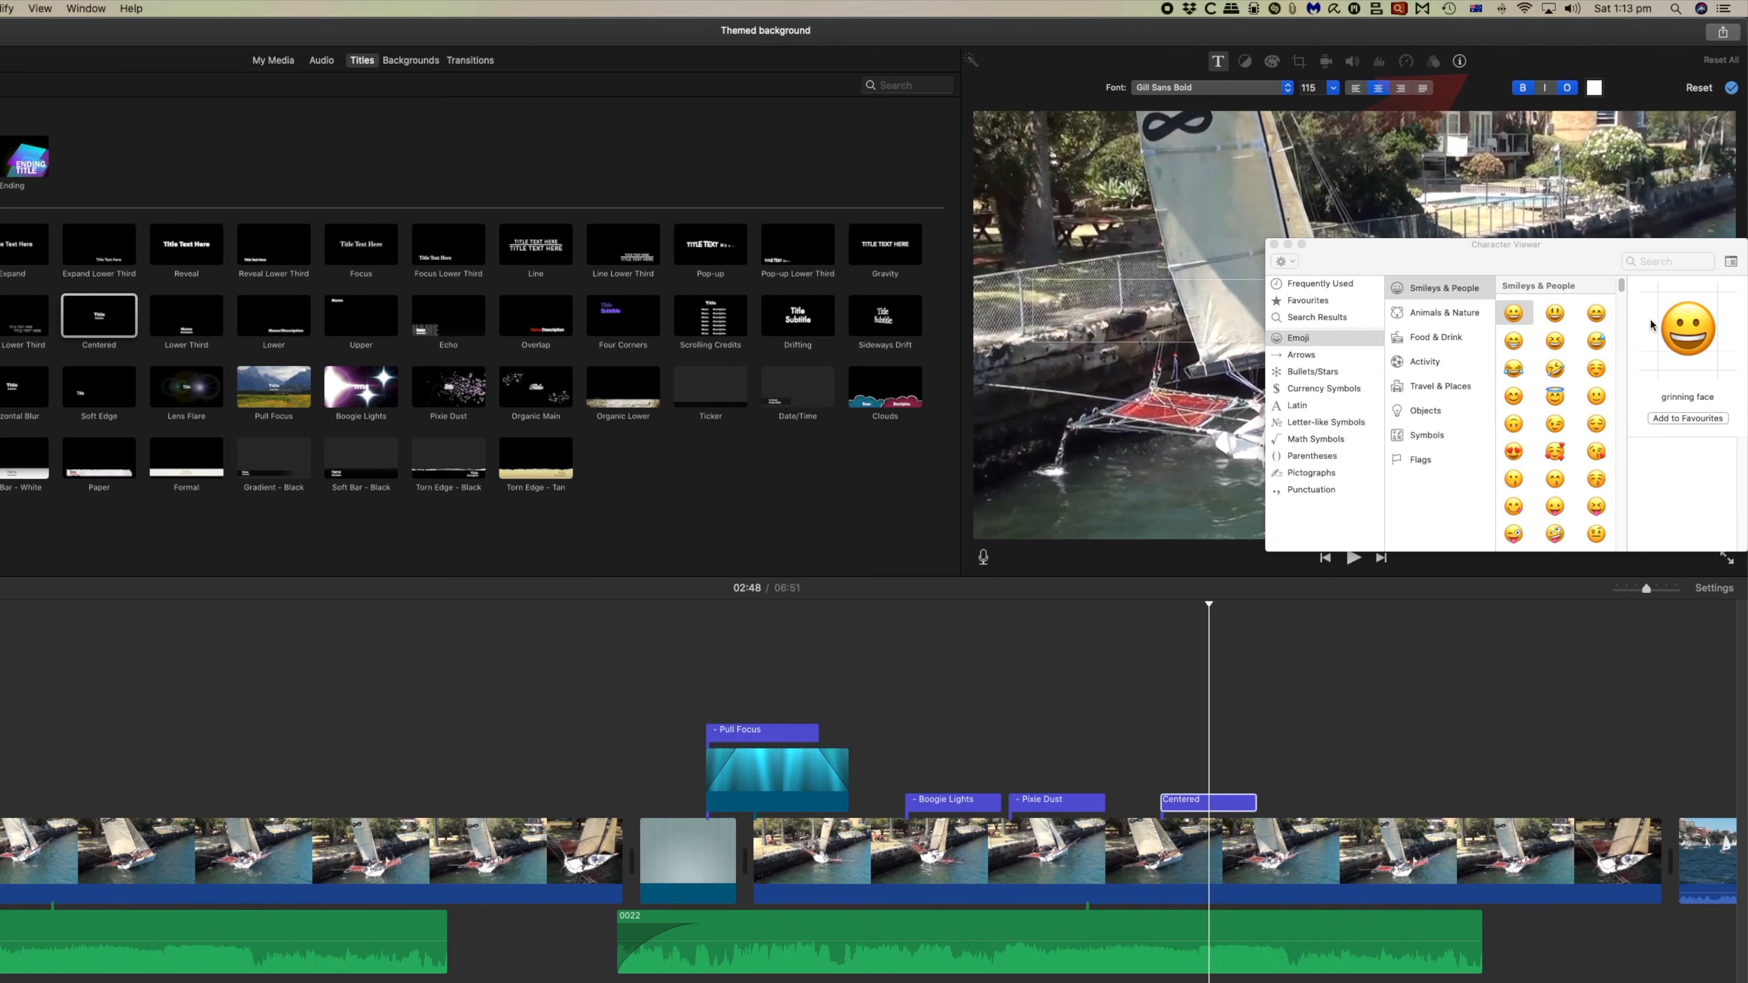
double_click(1556, 397)
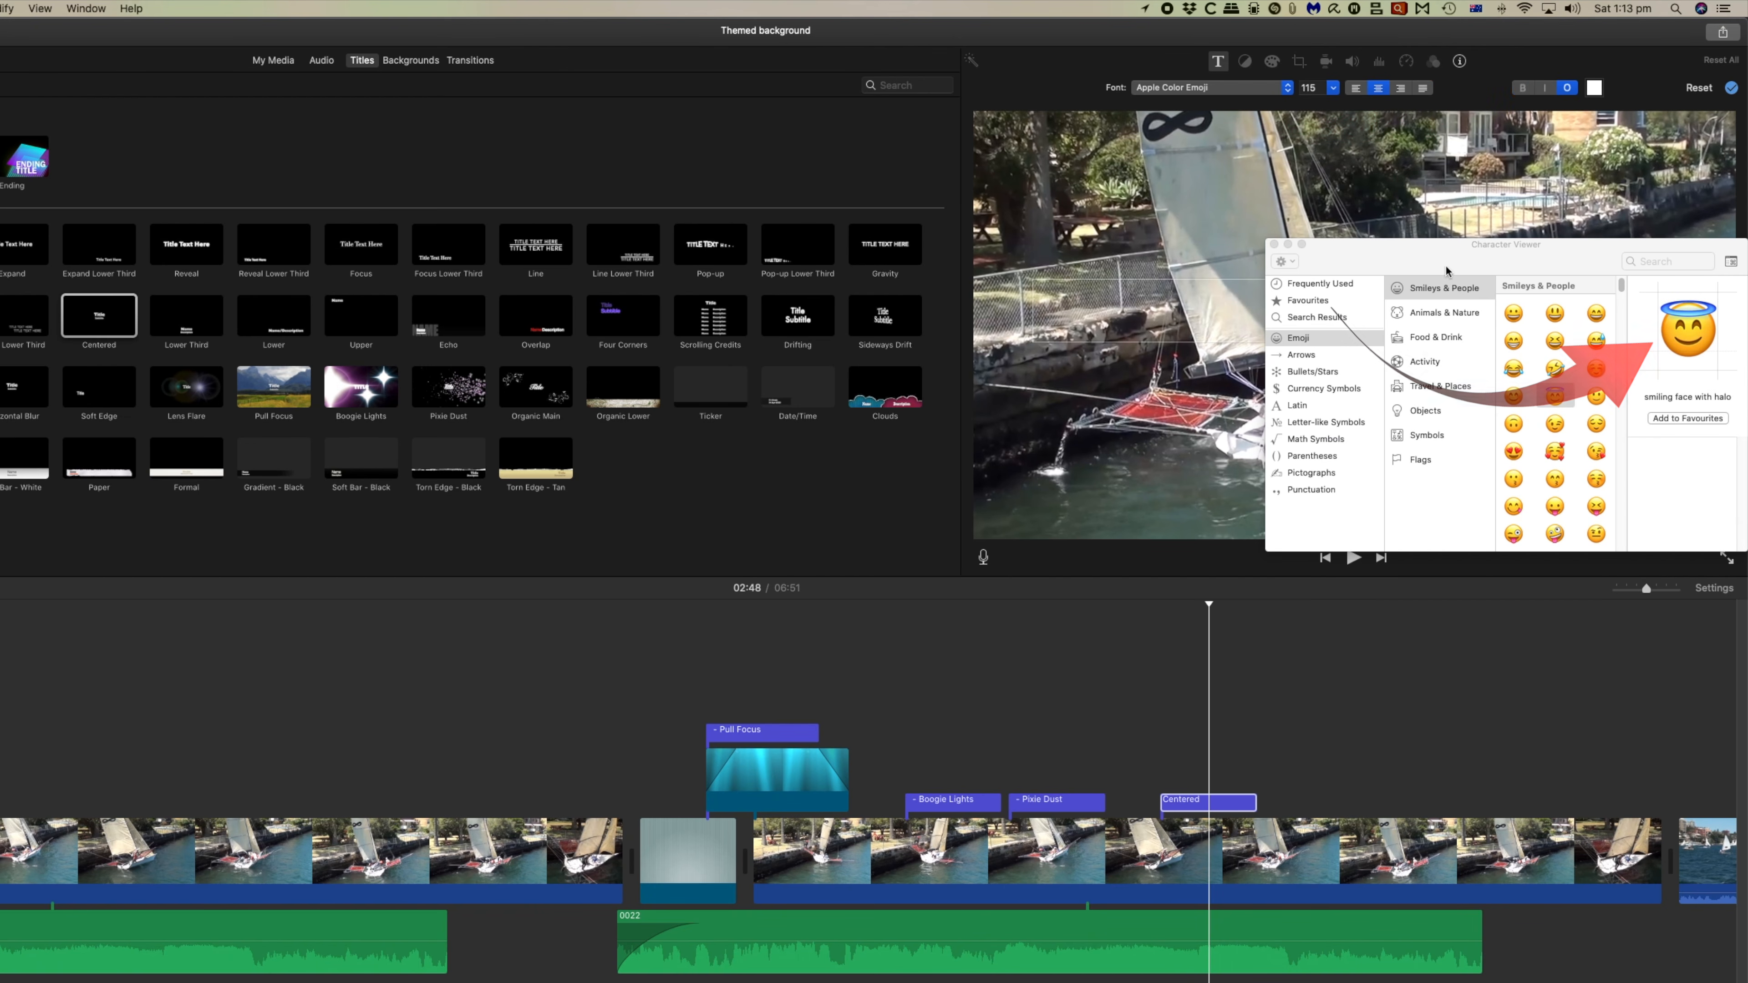
- Move the Character Viewer clear of the preview and try right, then left alignment on the halo emoji title
left_click_drag(1447, 270, 412, 257)
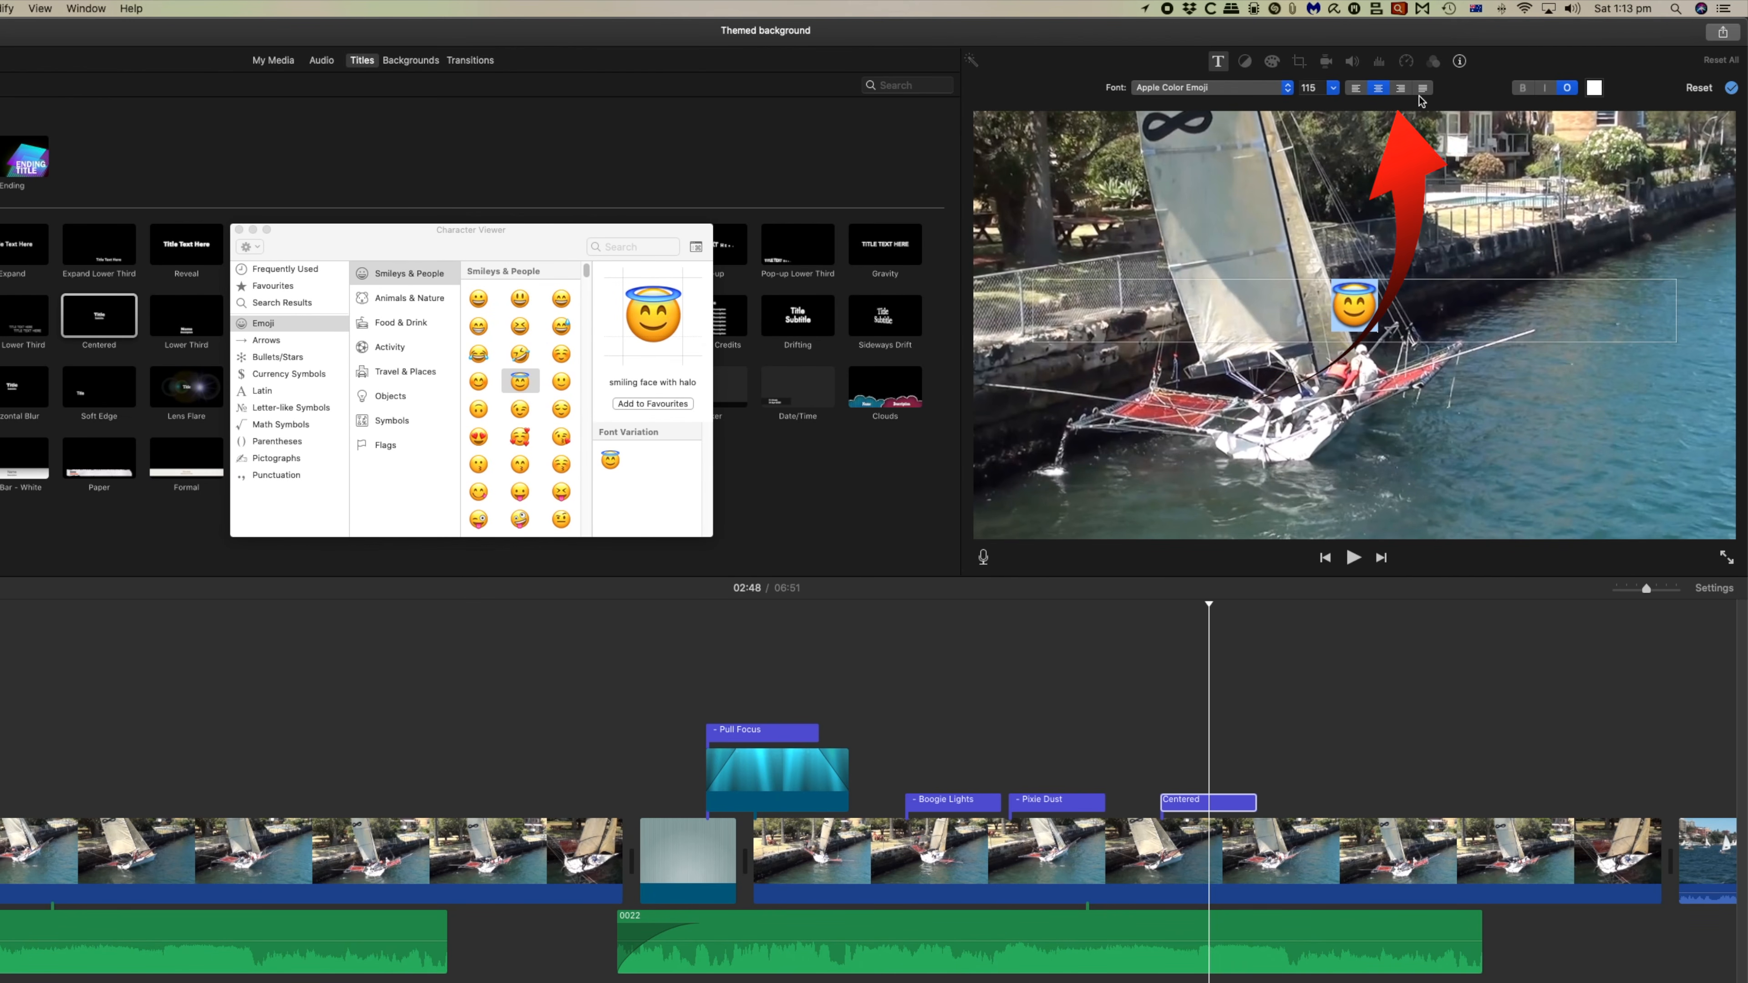
left_click(1399, 90)
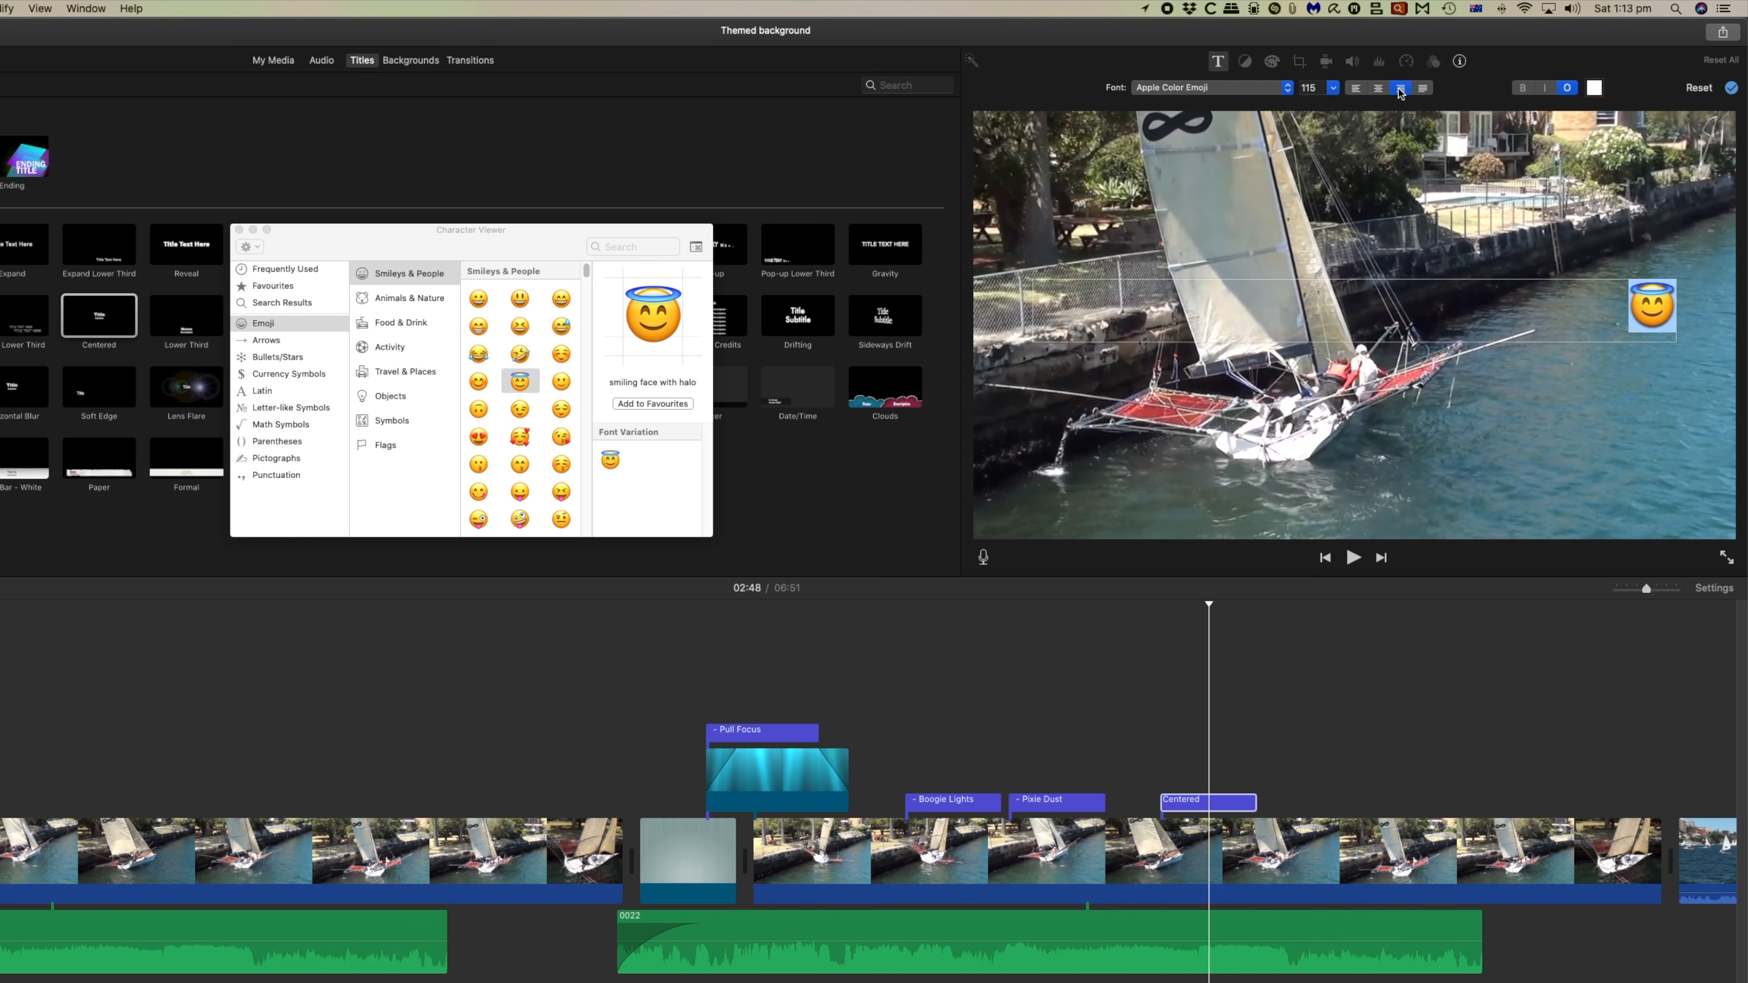
left_click(1355, 90)
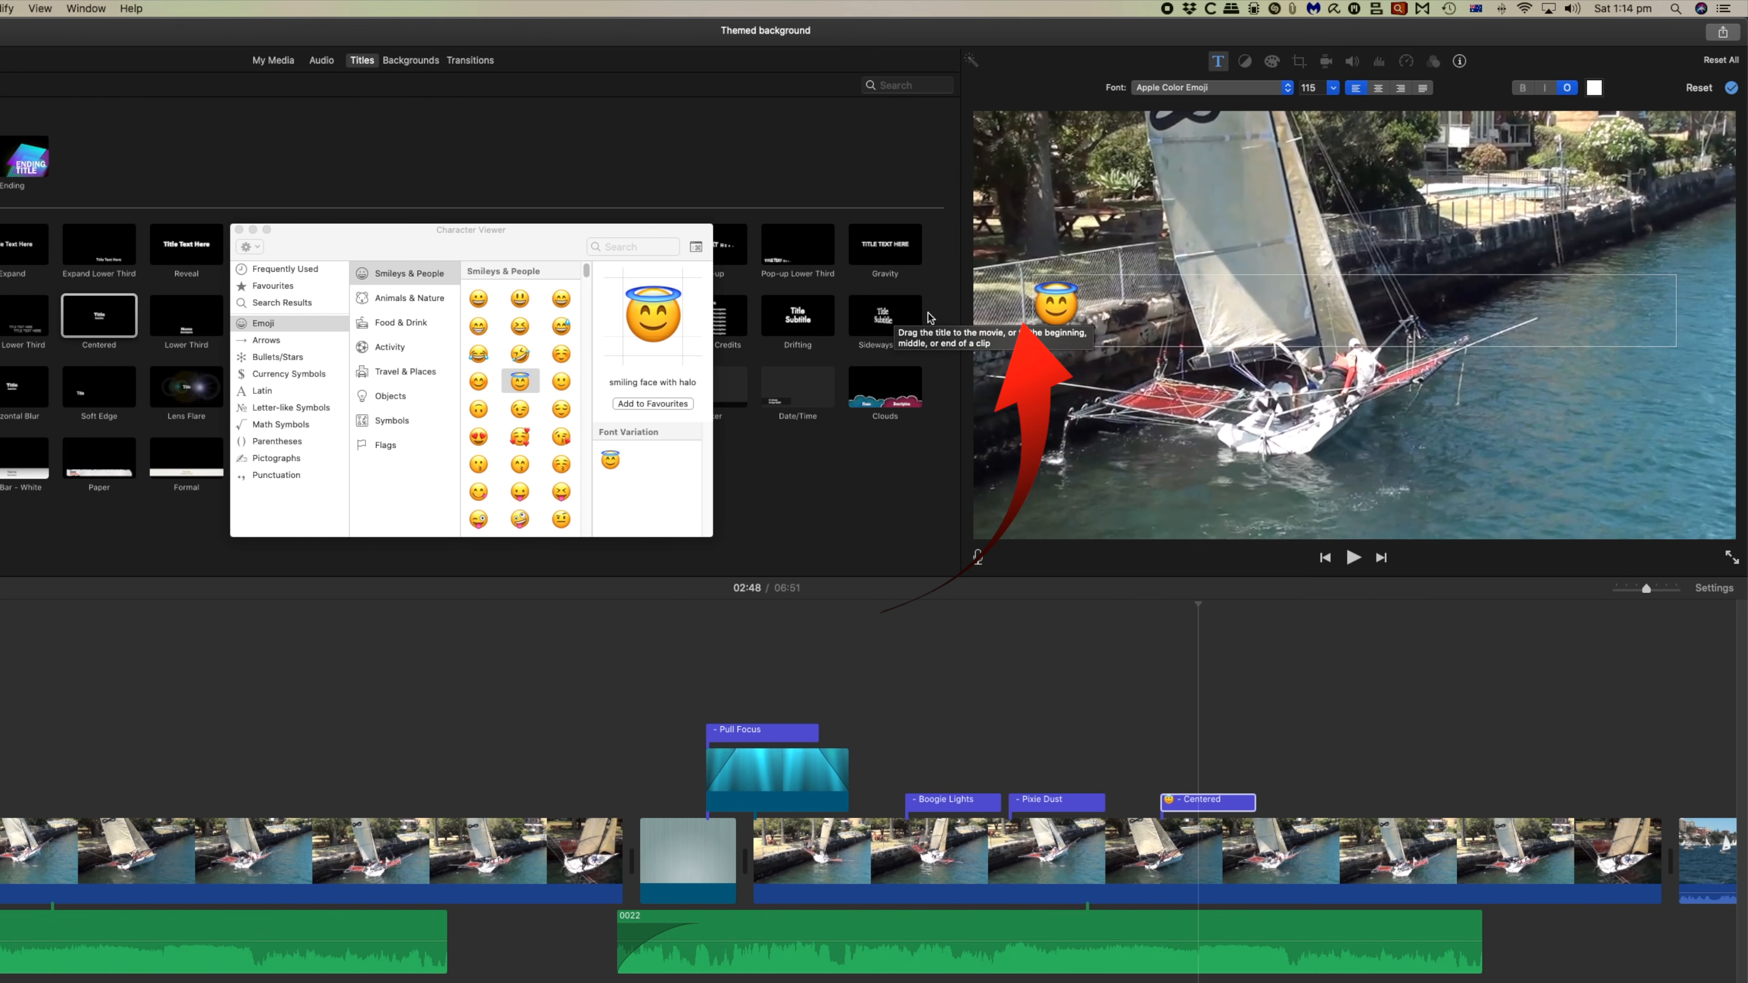
- Lower the halo emoji in the frame with five line breaks above it and right-align it
key("Return")
key("Return")
key("Return")
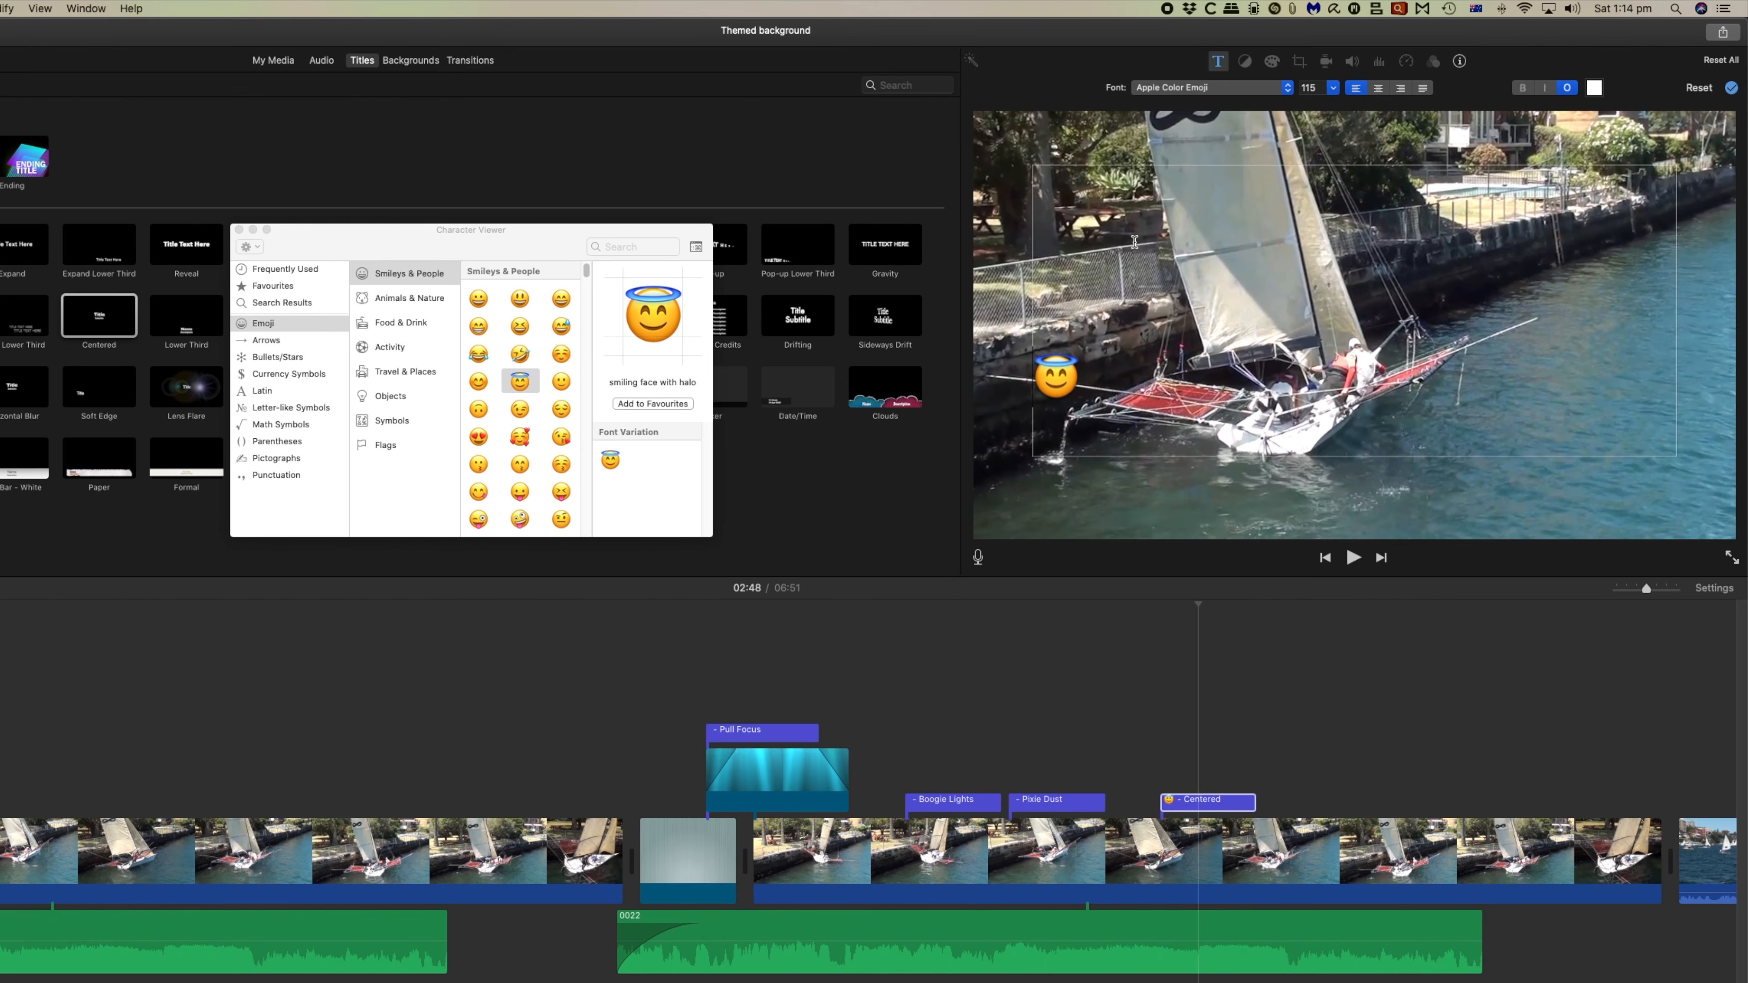
key("Return")
key("Return")
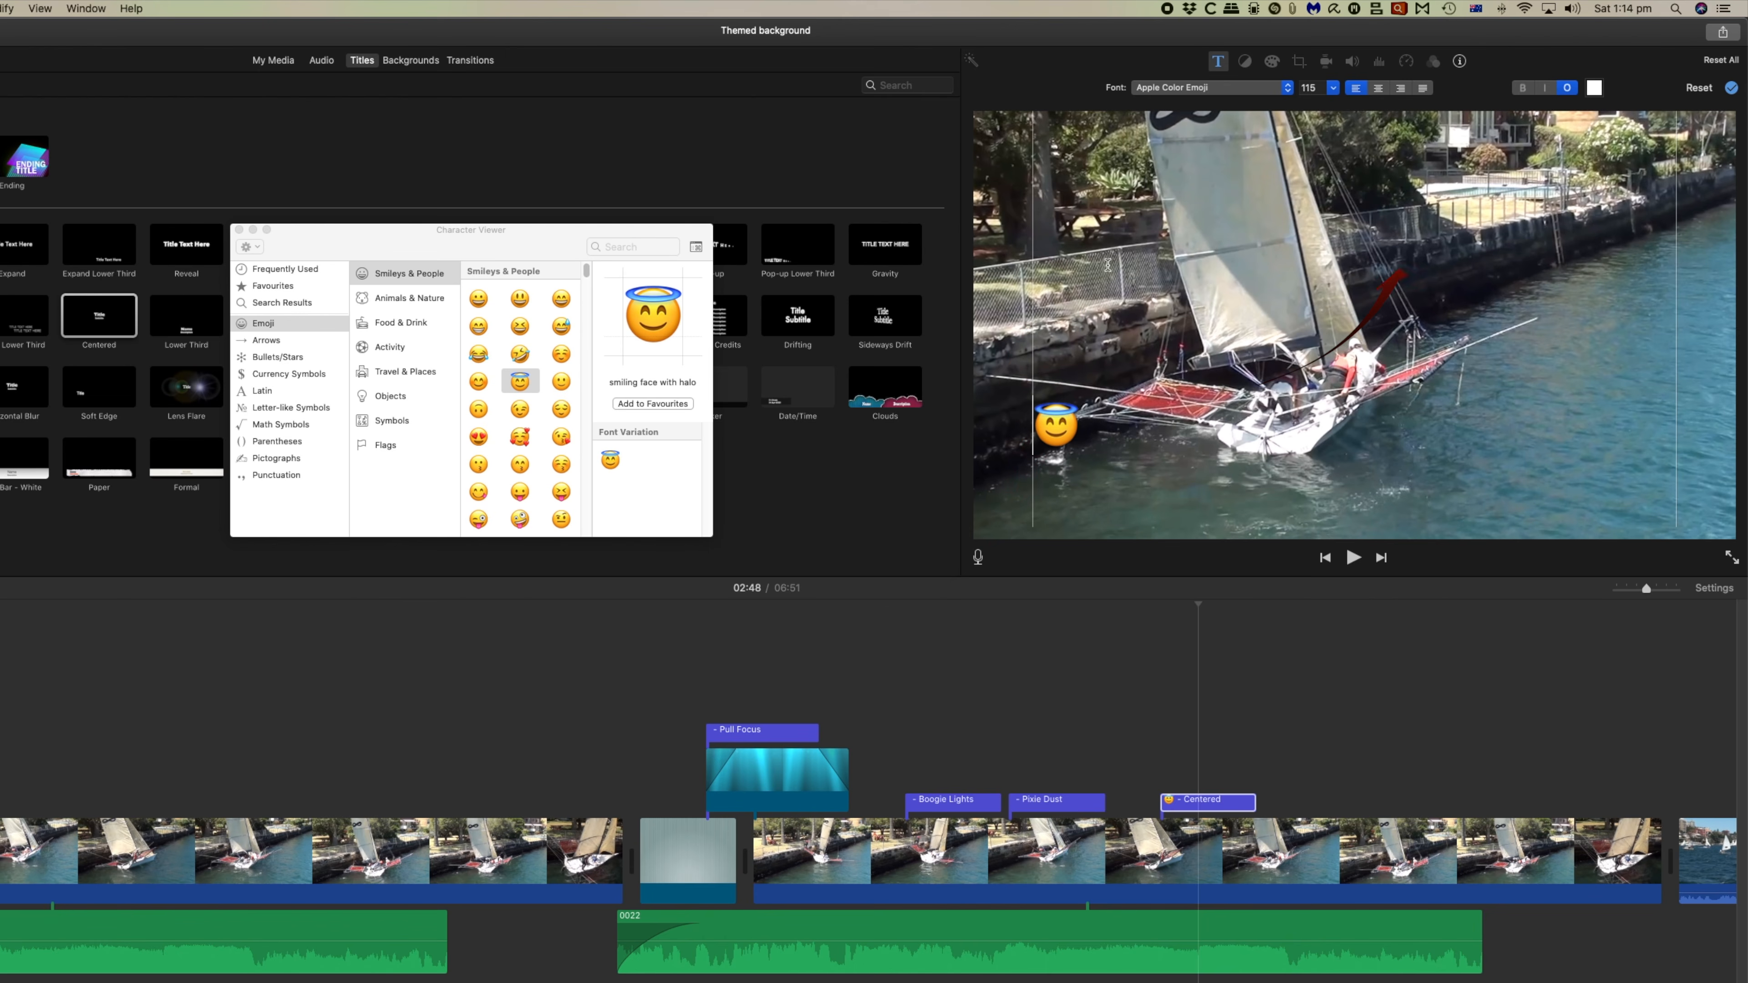
left_click(1399, 89)
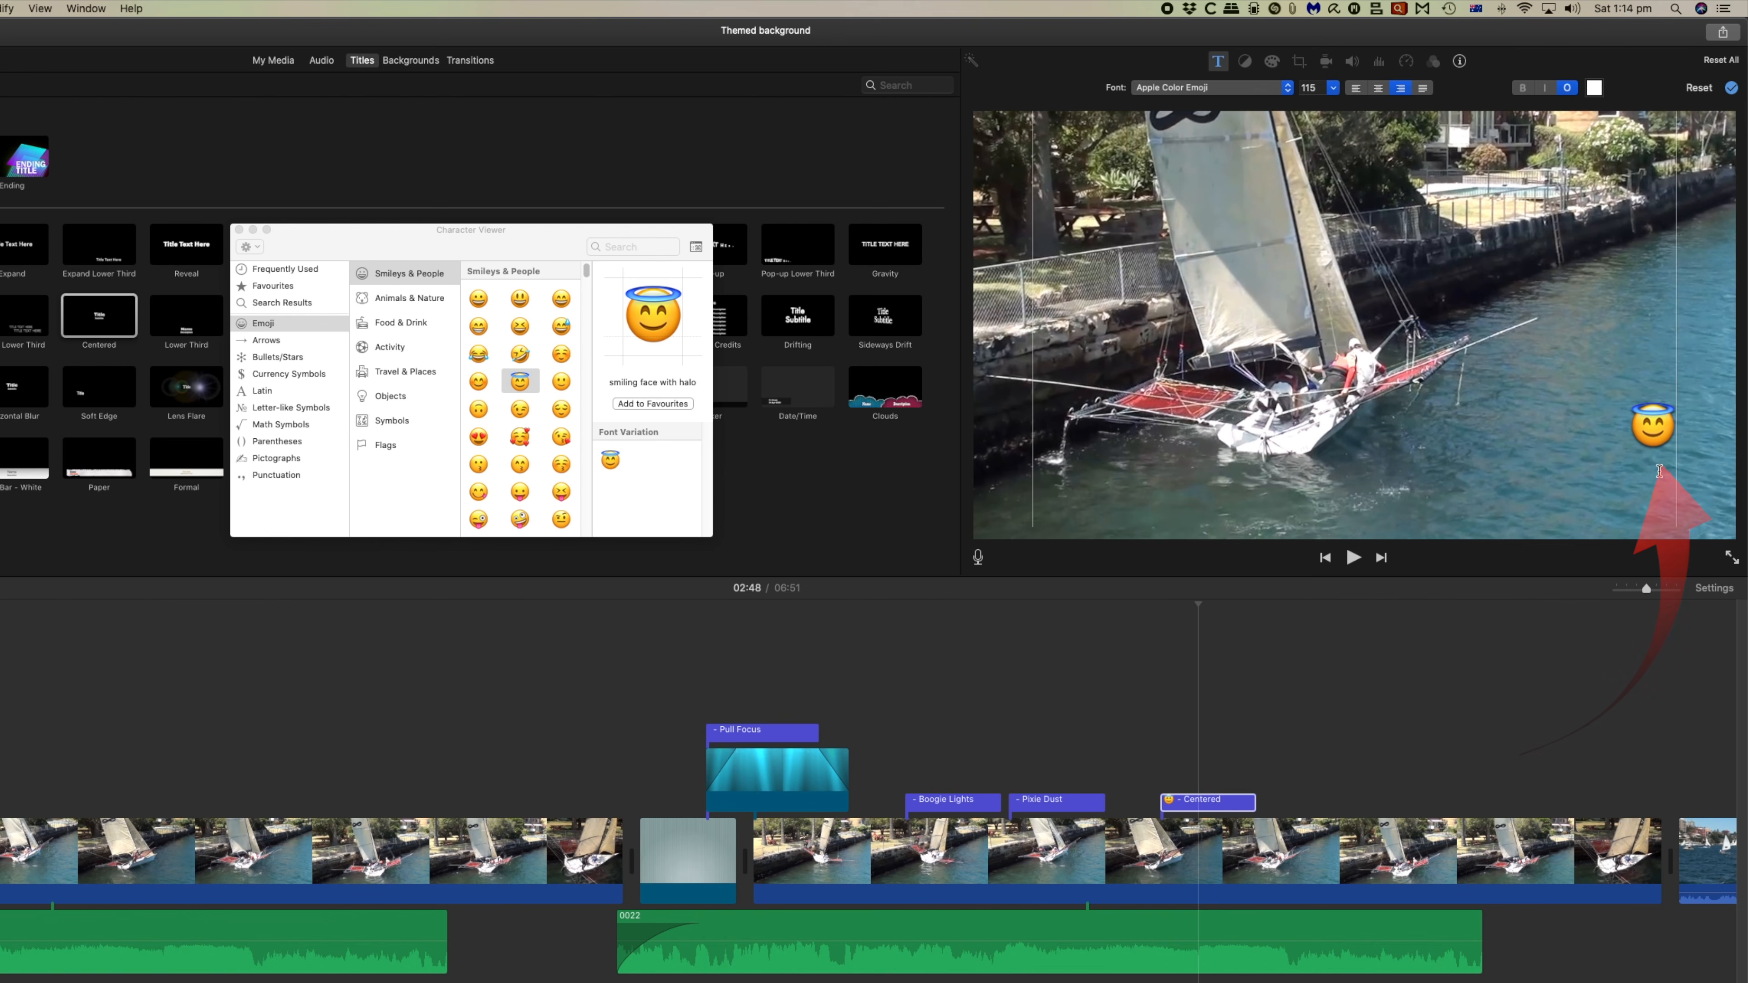